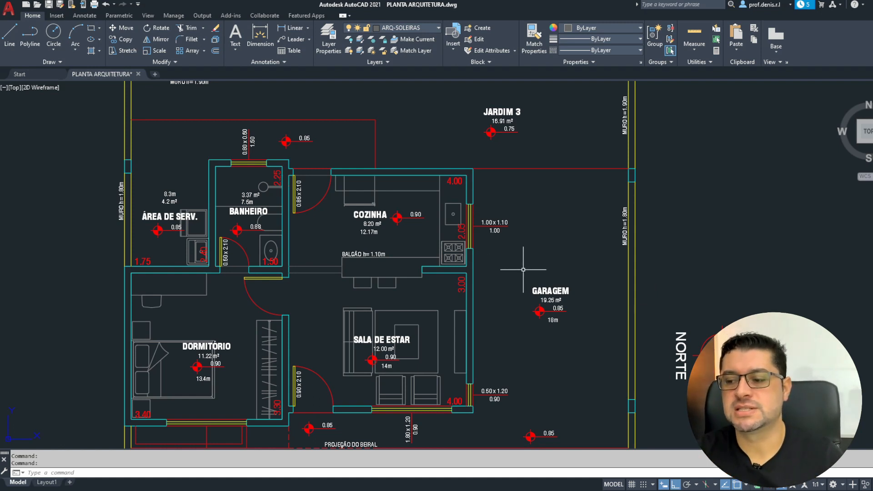
# Examine the room names, areas and perimeters on the house floor plan, and switch to the electrical calculation workbook in Excel.
pyautogui.moveTo(516, 273); pyautogui.dragTo(503, 243)
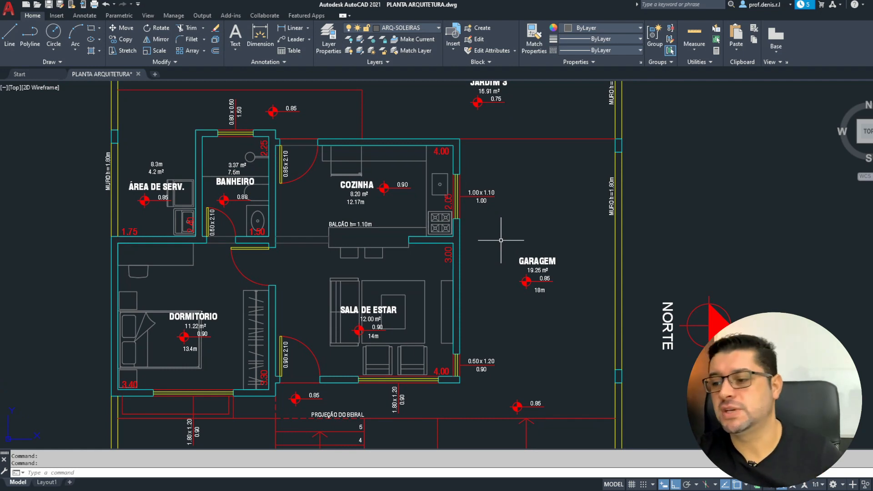
pyautogui.scroll(6, 154, 162)
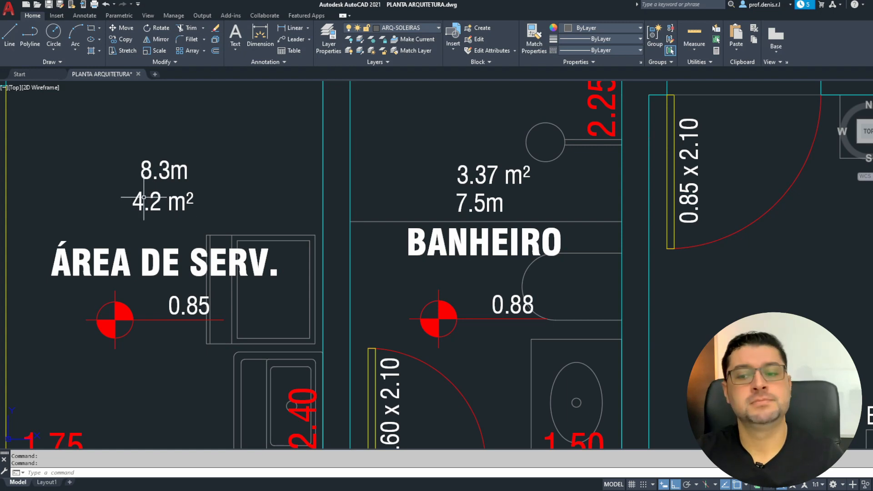
pyautogui.scroll(-4, 158, 196)
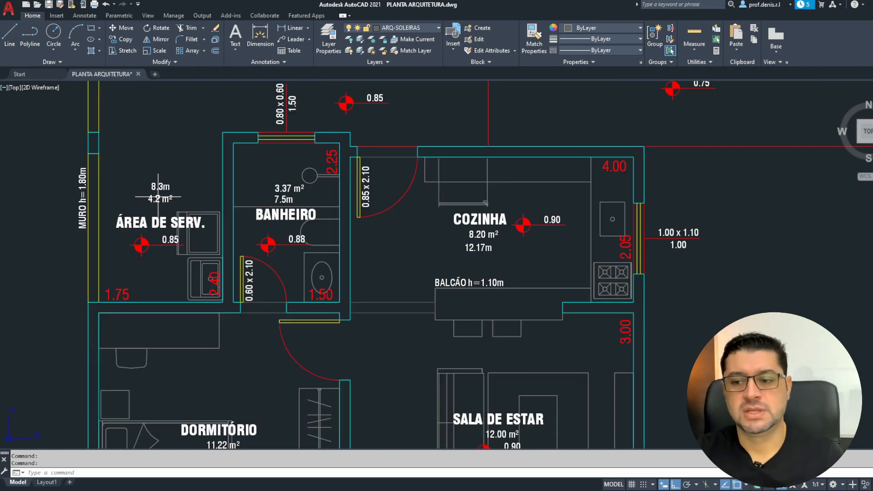
pyautogui.scroll(2, 158, 196)
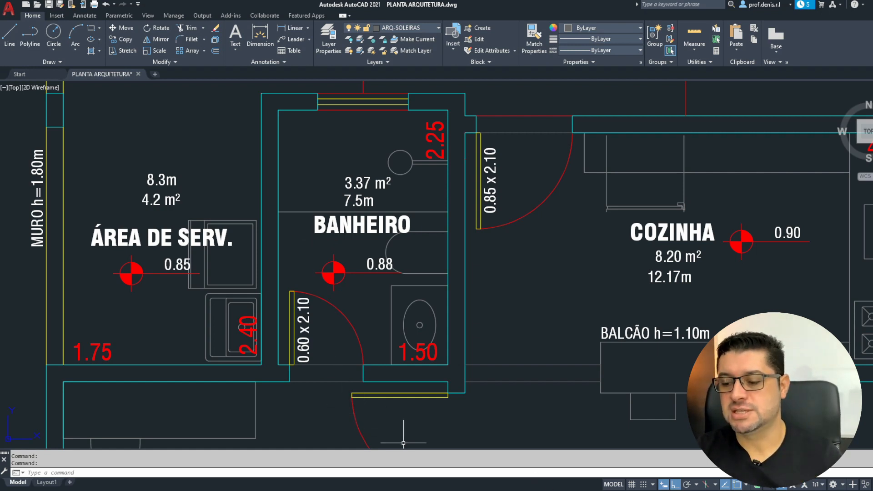
pyautogui.moveTo(359, 490)
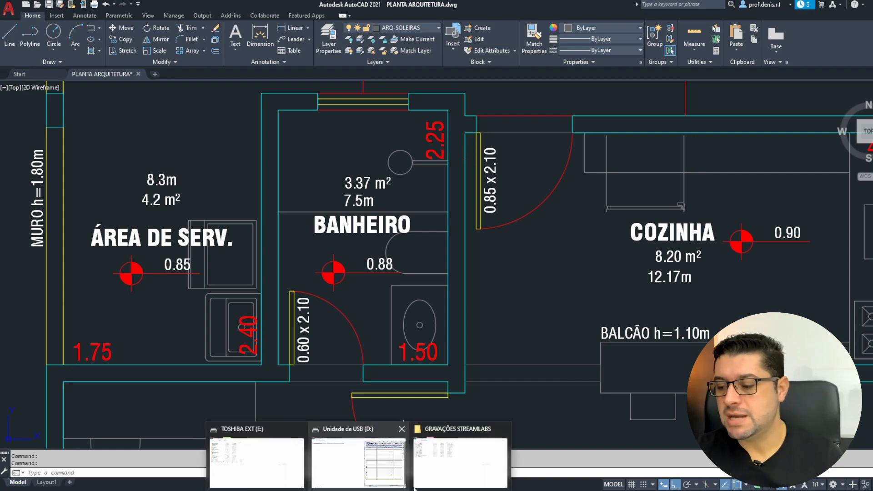
pyautogui.click(358, 459)
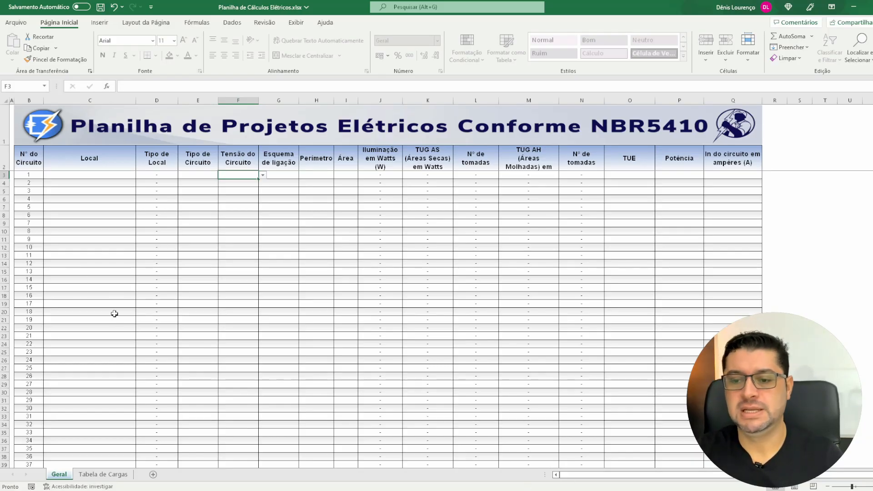
# Review the columns of the Geral sheet, check the rooms on the floor plan in AutoCAD, and return to Excel.
pyautogui.scroll(2, 64, 243)
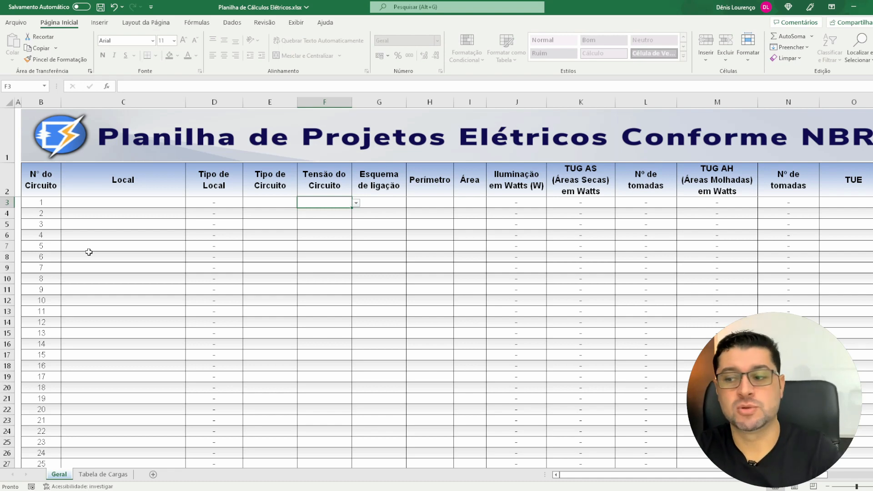
pyautogui.keyDown('ctrl'); pyautogui.scroll(-1, 525, 258); pyautogui.keyUp('ctrl')
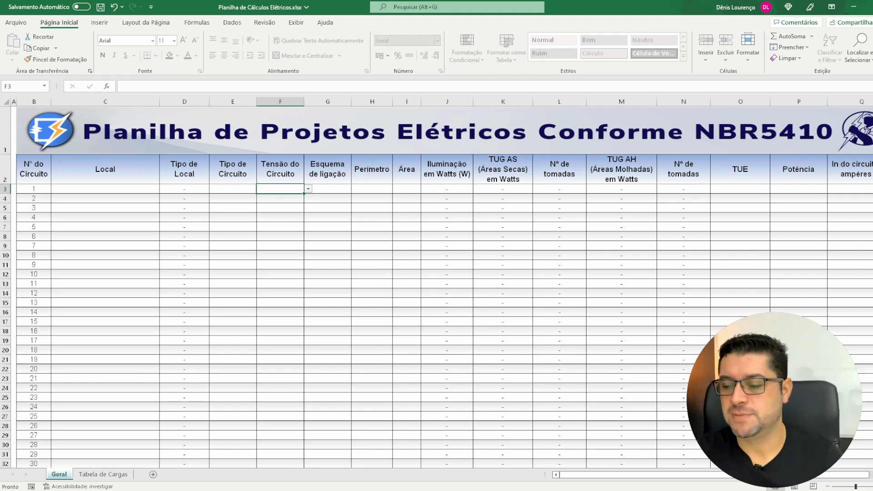
pyautogui.hotkey('alt', 'Tab')
pyautogui.scroll(-5, 280, 200)
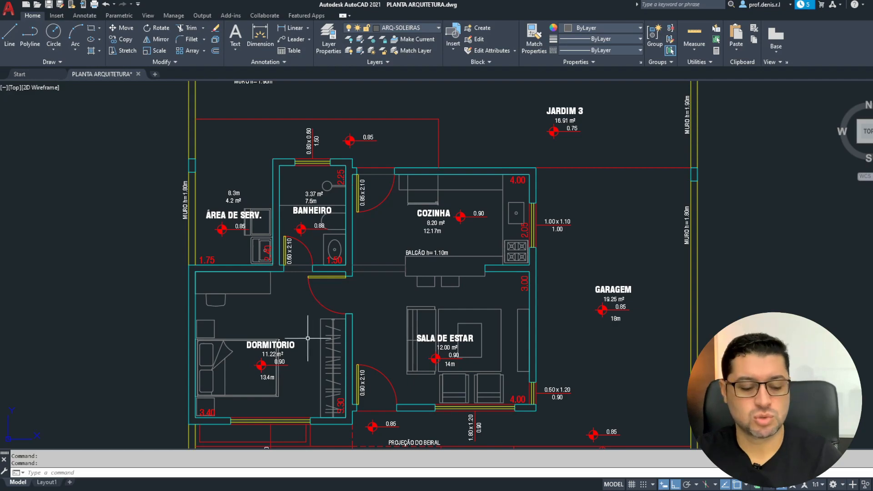
pyautogui.hotkey('alt', 'Tab')
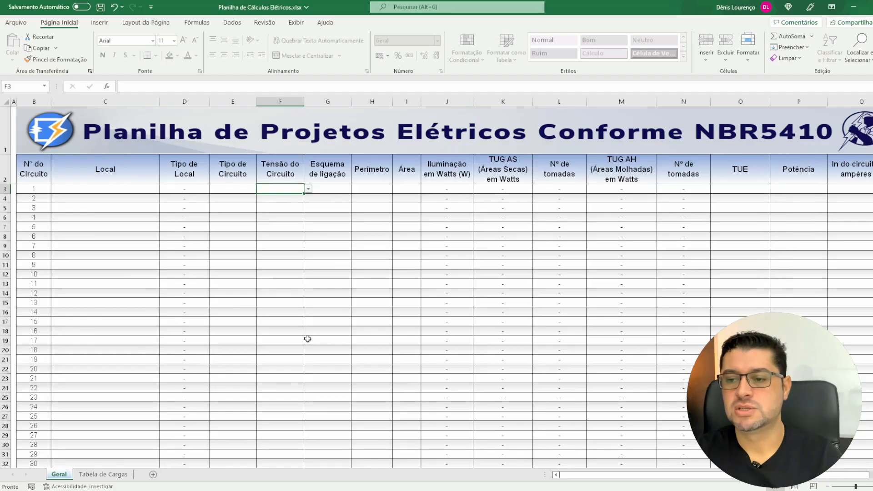
# Set the Local of circuit 1 to Cozinha.
pyautogui.click(124, 190)
pyautogui.click(163, 189)
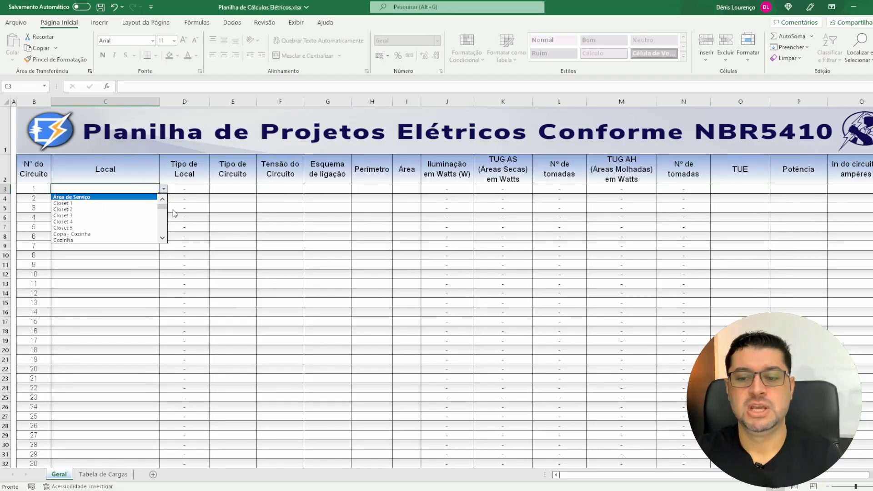
pyautogui.scroll(-1, 162, 206)
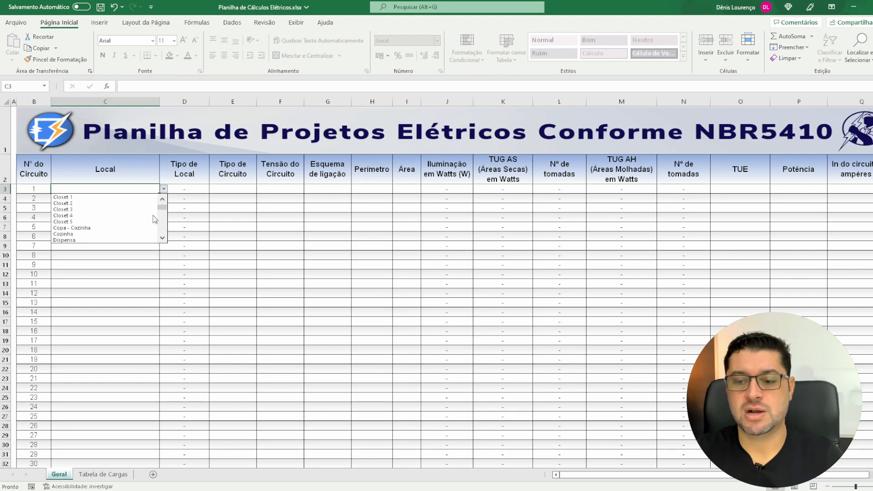
pyautogui.click(93, 234)
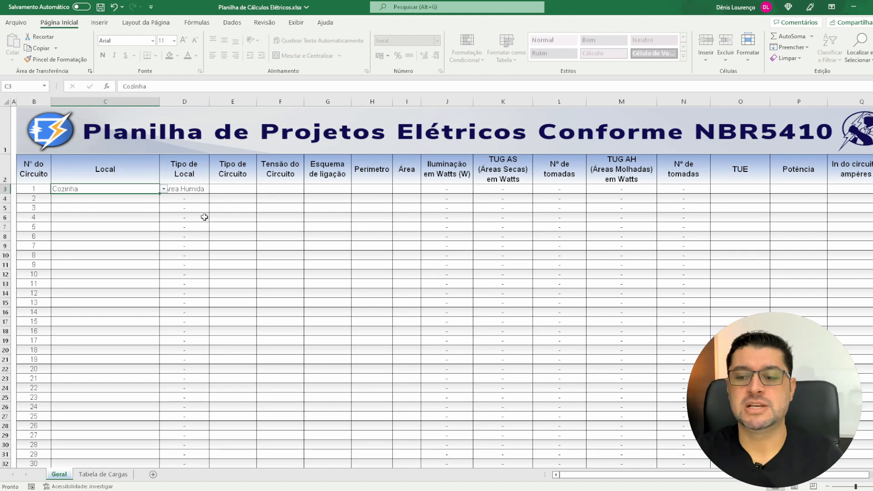
pyautogui.click(222, 193)
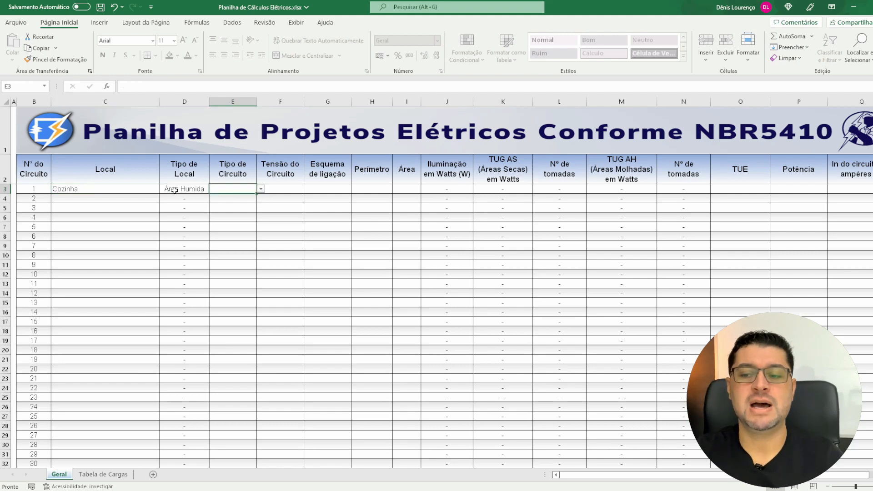
# Set the Local of circuit 2 to Sala de estar.
pyautogui.click(119, 198)
pyautogui.click(164, 198)
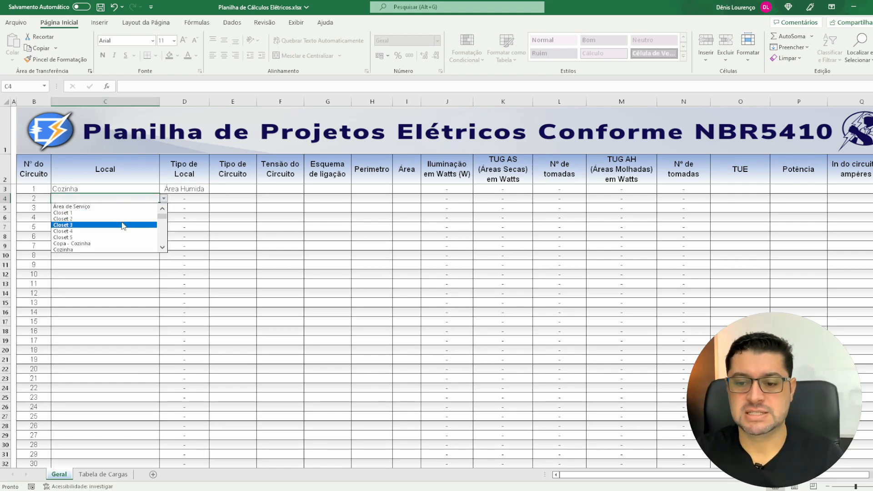
pyautogui.click(163, 249)
pyautogui.click(163, 249)
pyautogui.click(164, 249)
pyautogui.click(163, 249)
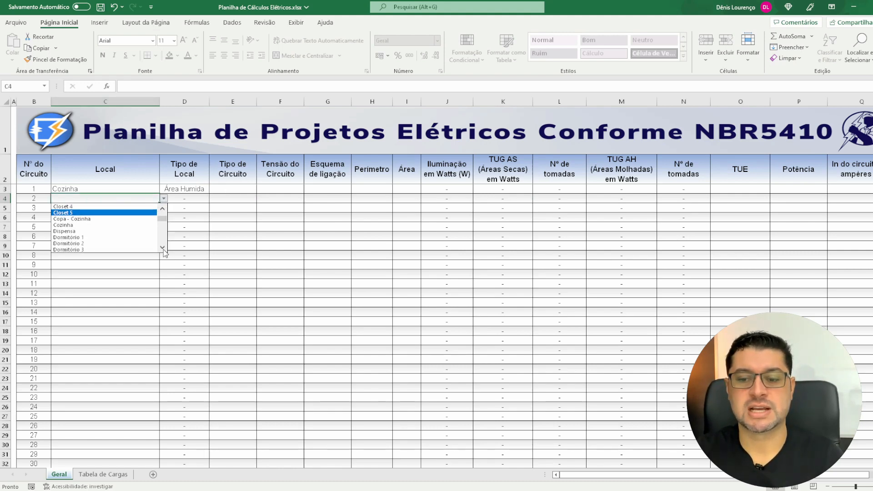
pyautogui.click(163, 249)
pyautogui.click(162, 249)
pyautogui.click(163, 249)
pyautogui.click(162, 249)
pyautogui.click(163, 249)
pyautogui.click(163, 249)
pyautogui.click(162, 249)
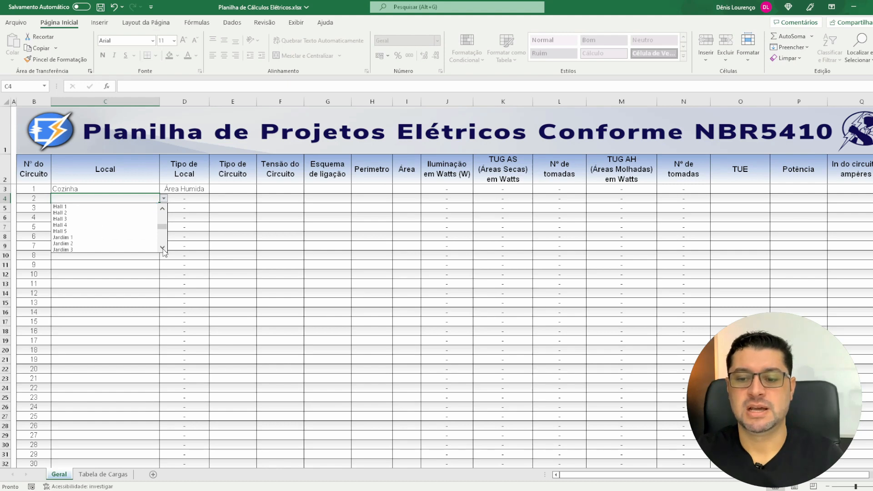
pyautogui.click(163, 249)
pyautogui.click(162, 249)
pyautogui.click(163, 249)
pyautogui.click(98, 212)
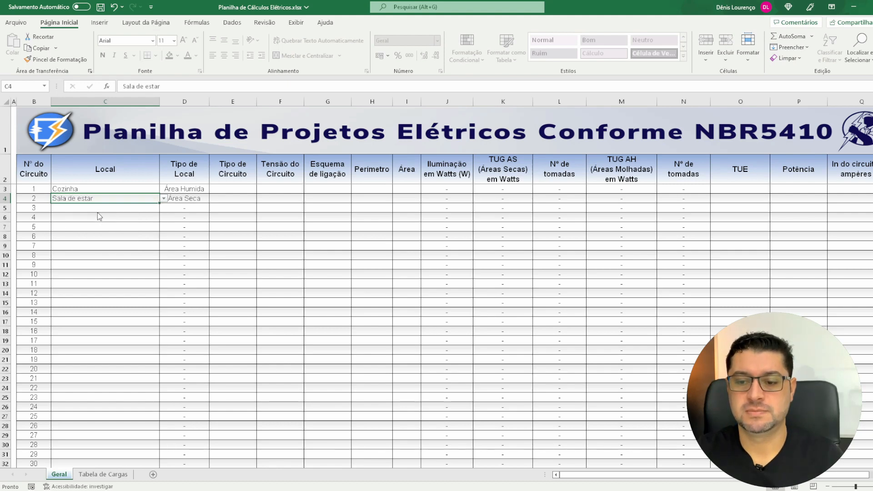
# Set the Local of circuit 3 to WC 1.
pyautogui.click(139, 209)
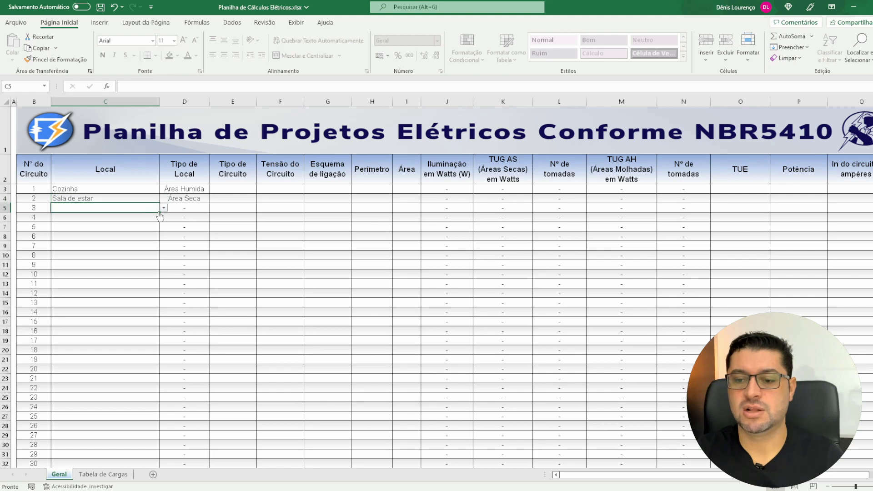
pyautogui.click(163, 208)
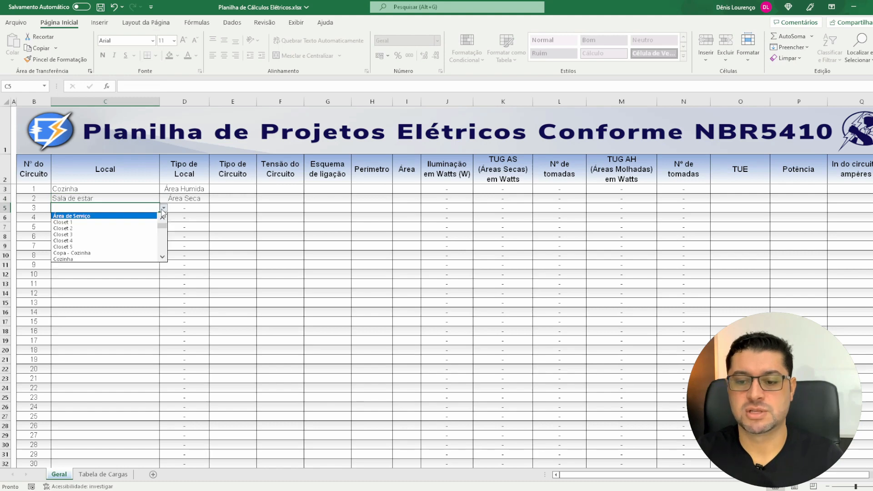
pyautogui.click(164, 258)
pyautogui.click(164, 259)
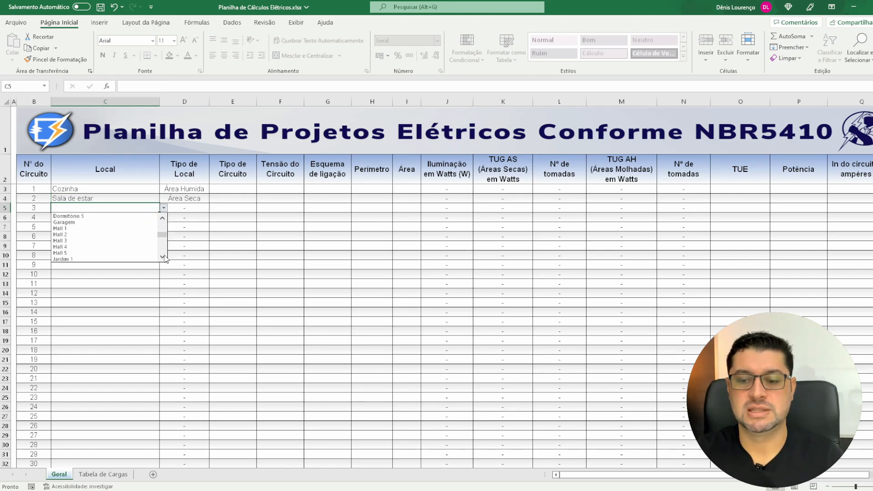
pyautogui.click(164, 258)
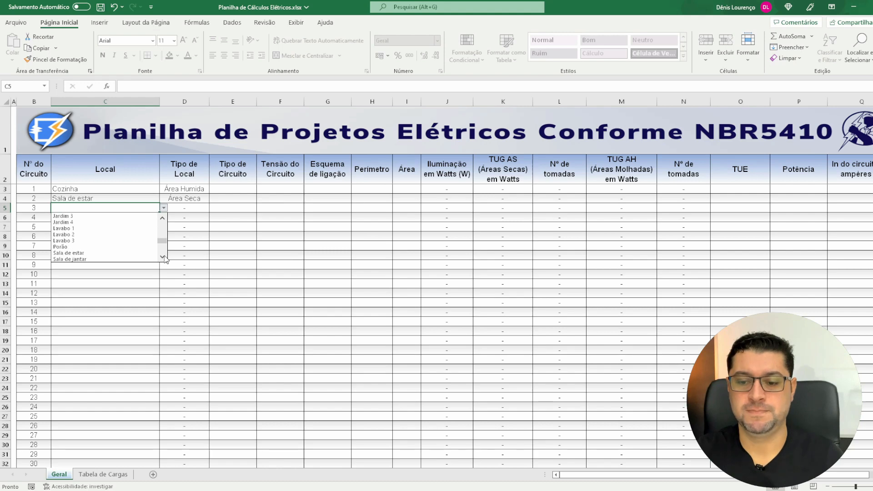
pyautogui.click(86, 235)
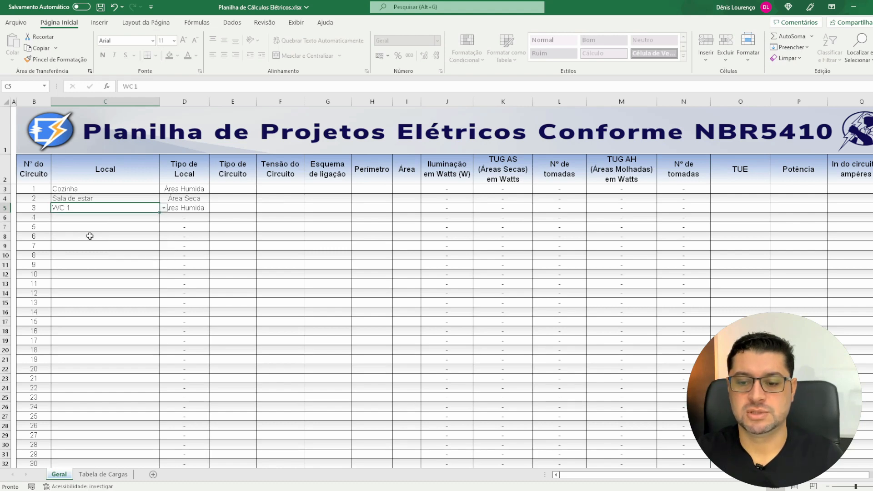
# Set the Local of circuit 4 to Área de Serviço.
pyautogui.click(127, 219)
pyautogui.click(163, 217)
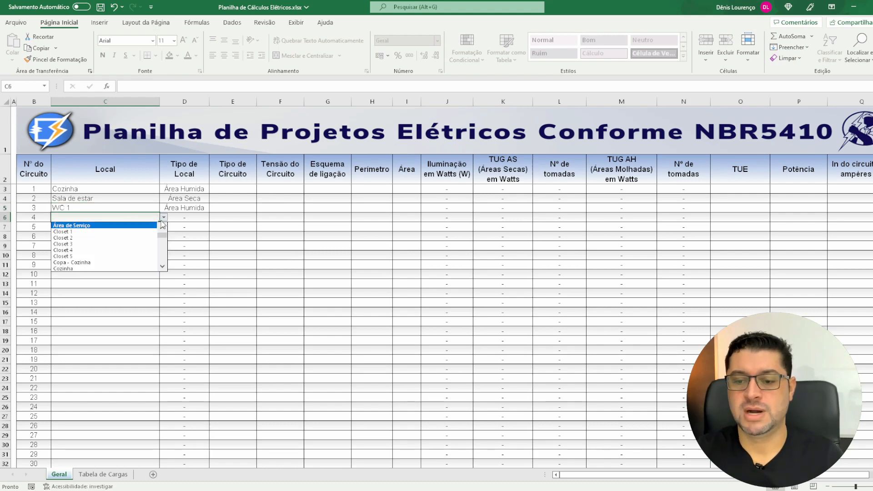
pyautogui.click(126, 225)
# Set the Local of circuit 5 to Dormitório 1.
pyautogui.click(153, 226)
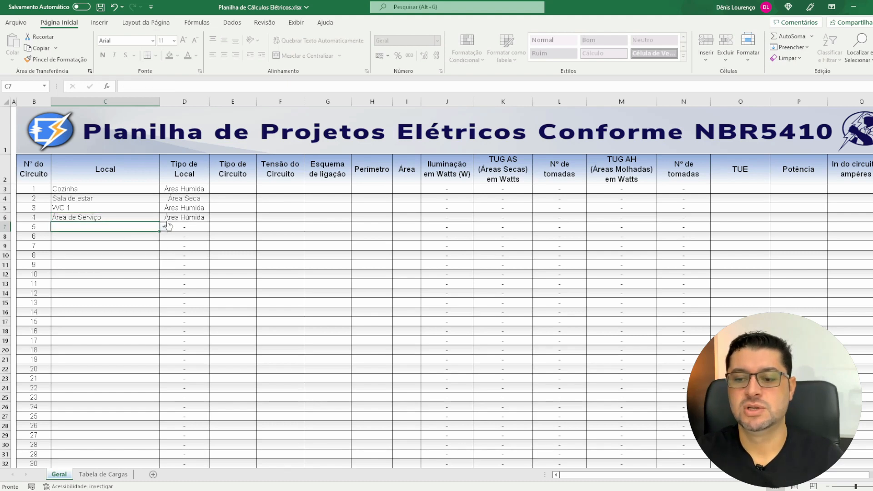
pyautogui.click(164, 227)
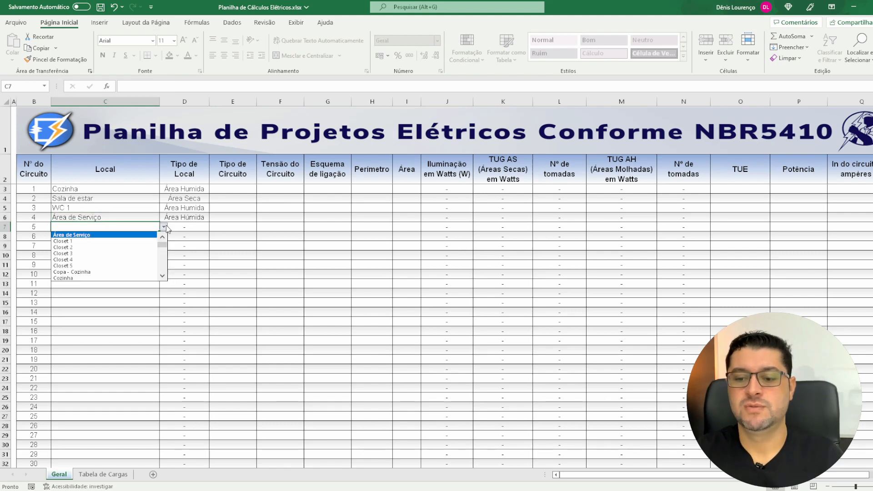
pyautogui.click(166, 275)
pyautogui.click(166, 275)
pyautogui.click(166, 276)
pyautogui.click(165, 275)
pyautogui.click(111, 265)
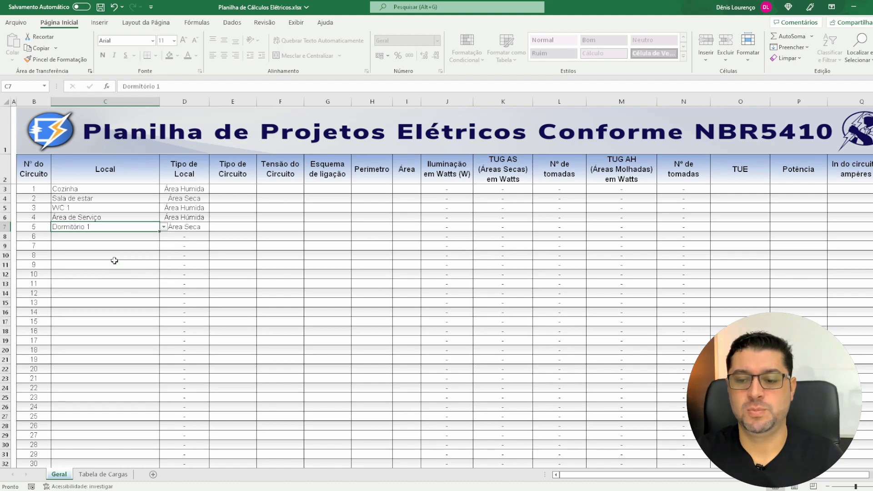
# Set the Tipo de Circuito to TUG AH for Cozinha and to TUG AS for Sala de estar.
pyautogui.click(226, 189)
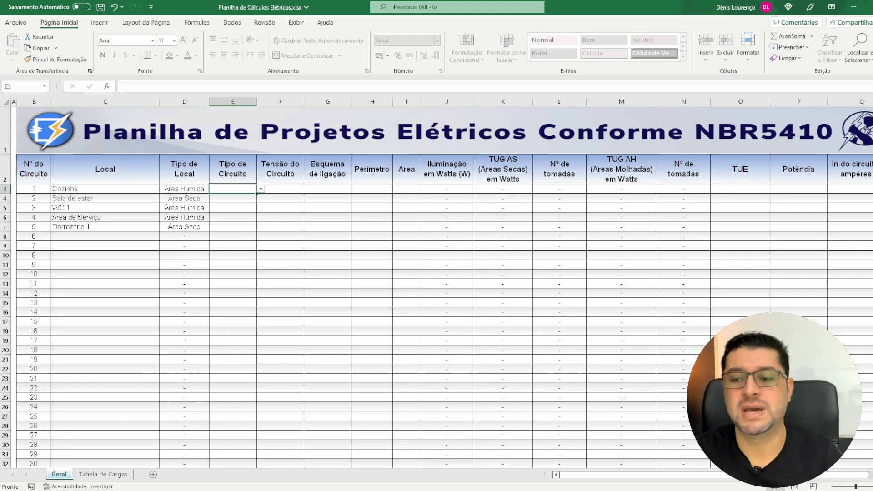
pyautogui.click(261, 189)
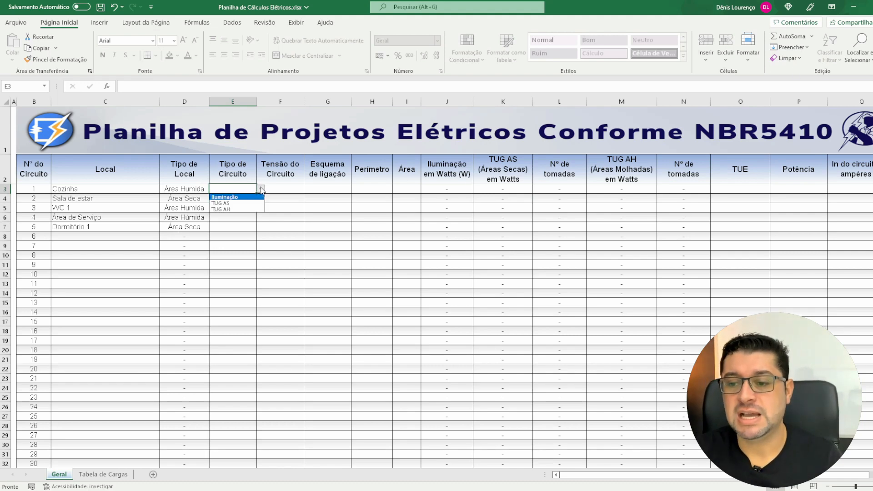
pyautogui.click(250, 209)
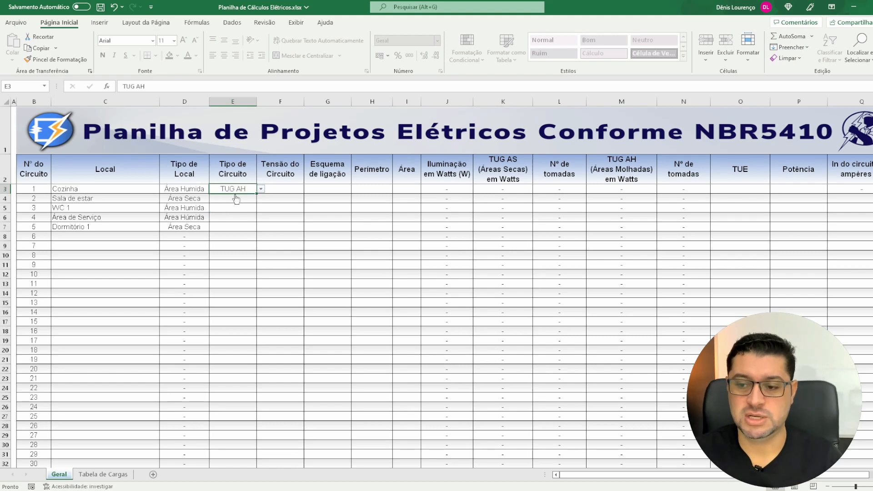
pyautogui.click(235, 201)
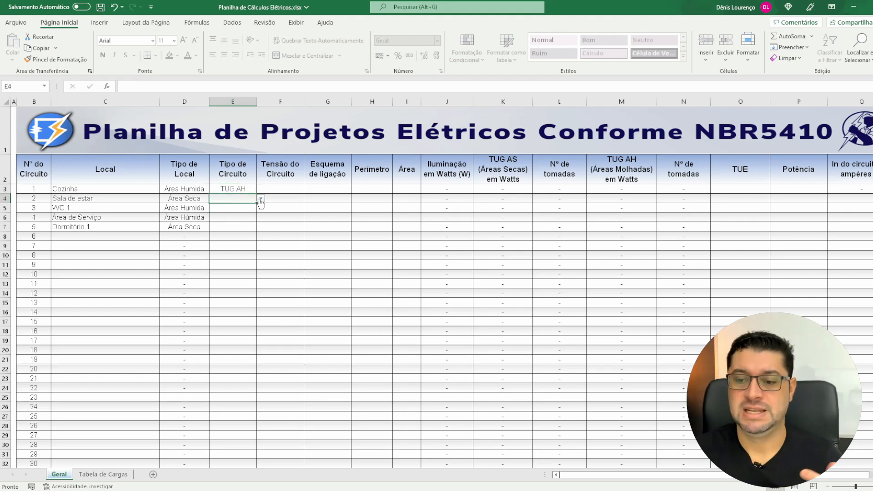
pyautogui.click(261, 198)
pyautogui.click(245, 209)
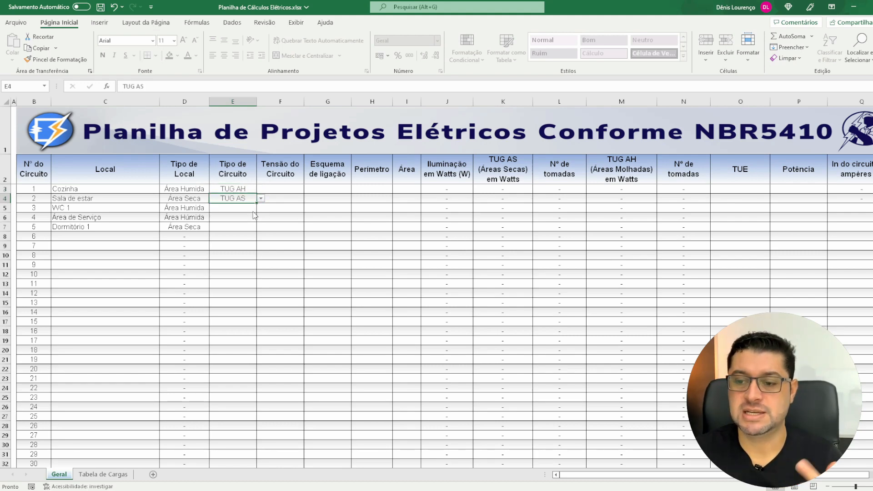
# Set the Tipo de Circuito to TUG AH for WC 1 and Área de Serviço, and to TUG AS for Dormitório 1.
pyautogui.click(240, 208)
pyautogui.click(261, 208)
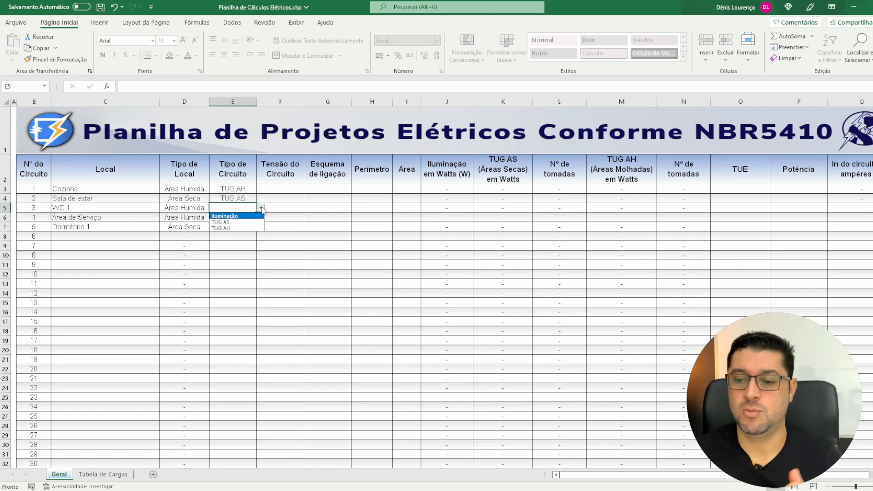
pyautogui.click(246, 228)
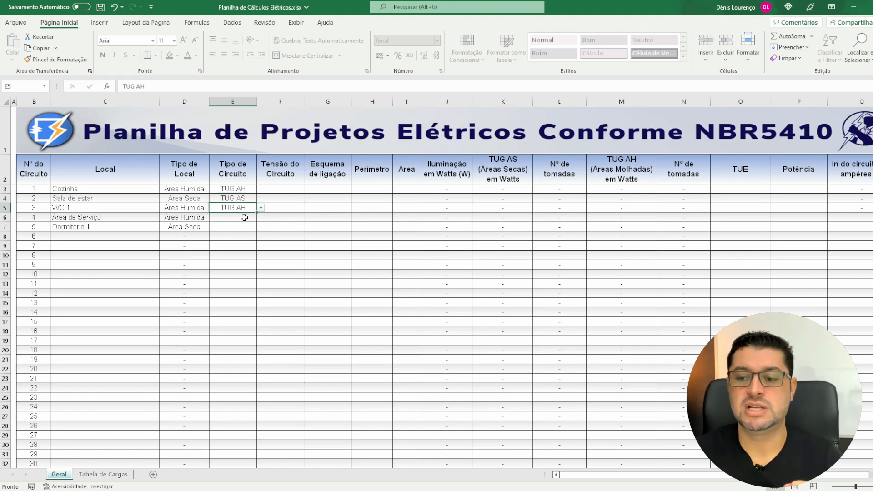
pyautogui.click(244, 217)
pyautogui.click(260, 217)
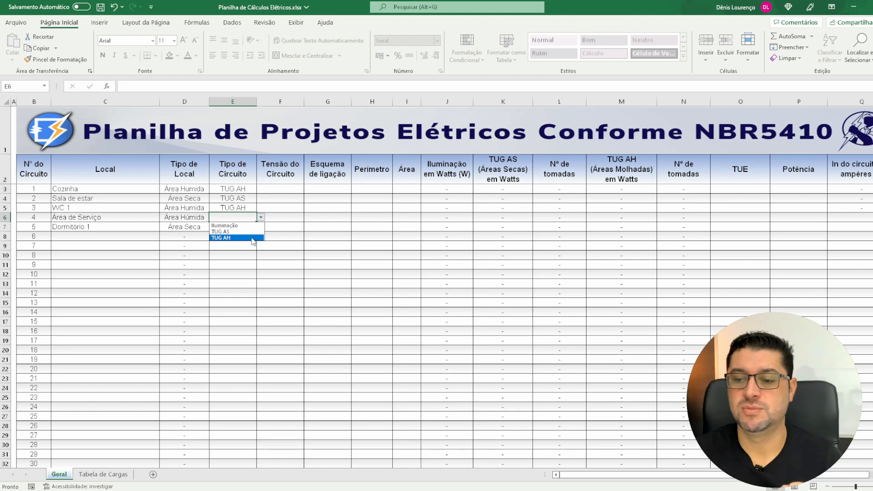
pyautogui.click(253, 238)
pyautogui.click(234, 226)
pyautogui.click(261, 227)
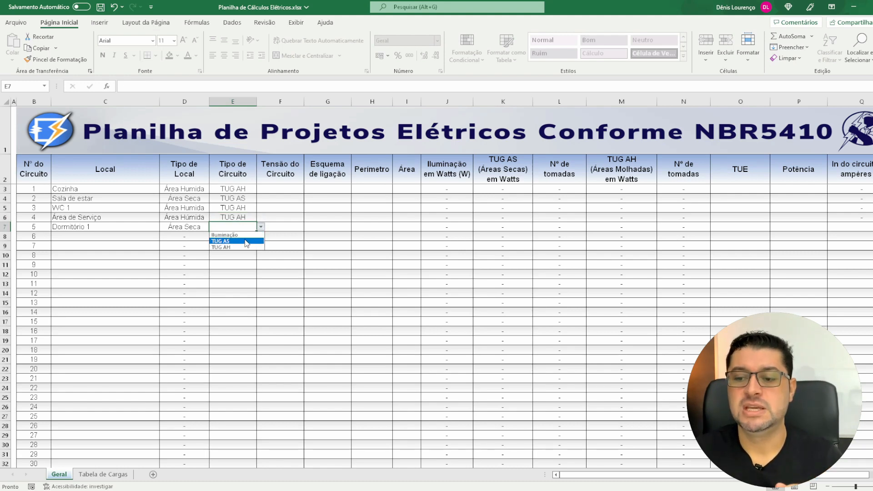
pyautogui.click(247, 243)
# Set the Tensão do Circuito to 127 for Cozinha and Sala de estar.
pyautogui.click(286, 226)
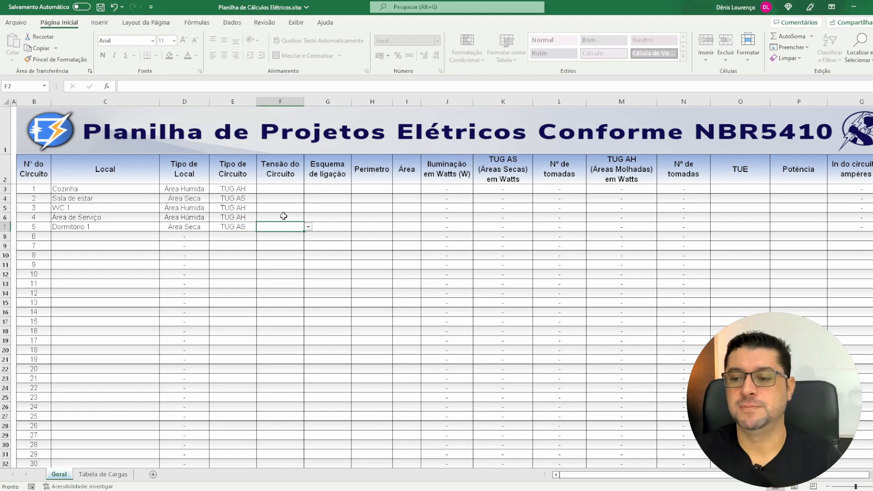
pyautogui.click(283, 190)
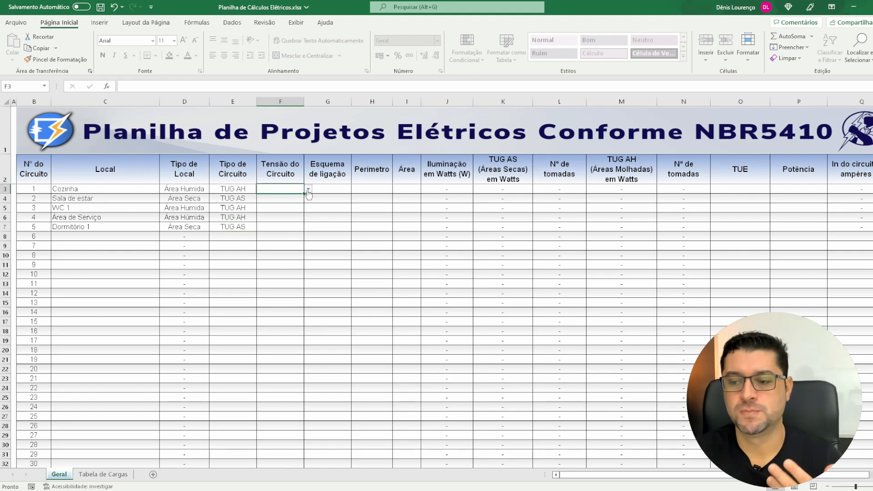
pyautogui.click(309, 190)
pyautogui.click(303, 203)
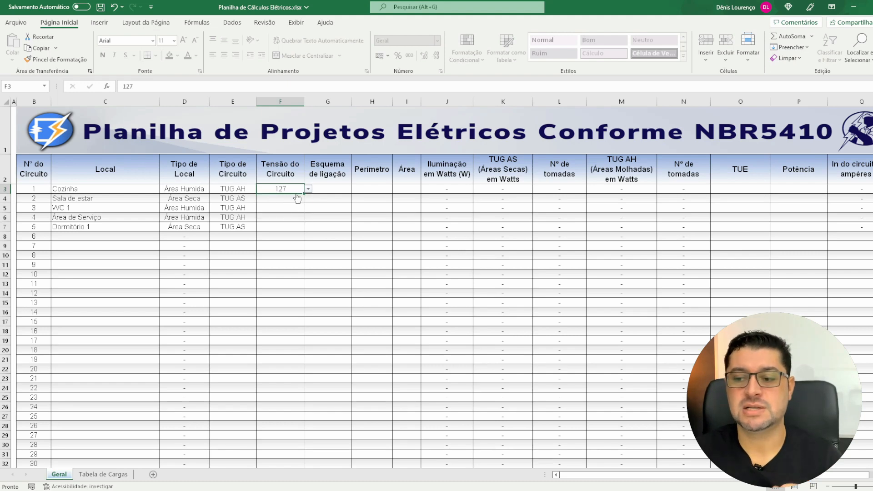
pyautogui.click(298, 200)
pyautogui.click(308, 200)
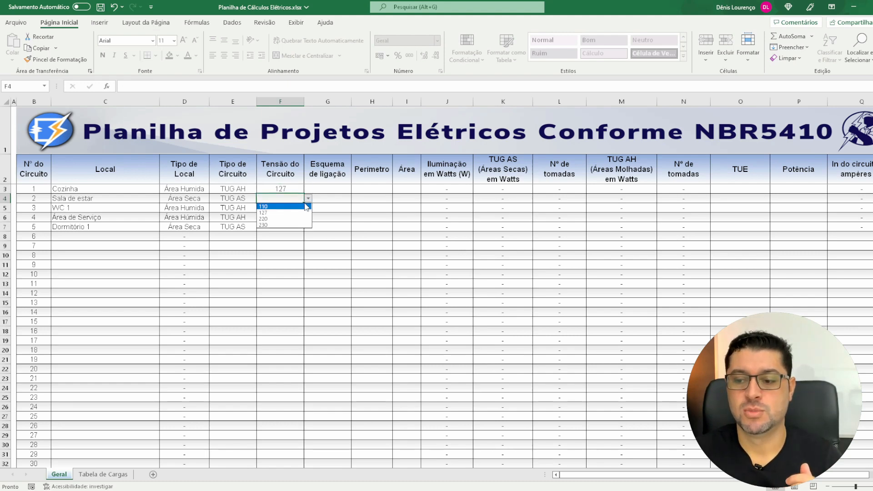
pyautogui.click(293, 212)
# Set the Tensão do Circuito to 127 for WC 1, Área de Serviço and Dormitório 1.
pyautogui.click(286, 208)
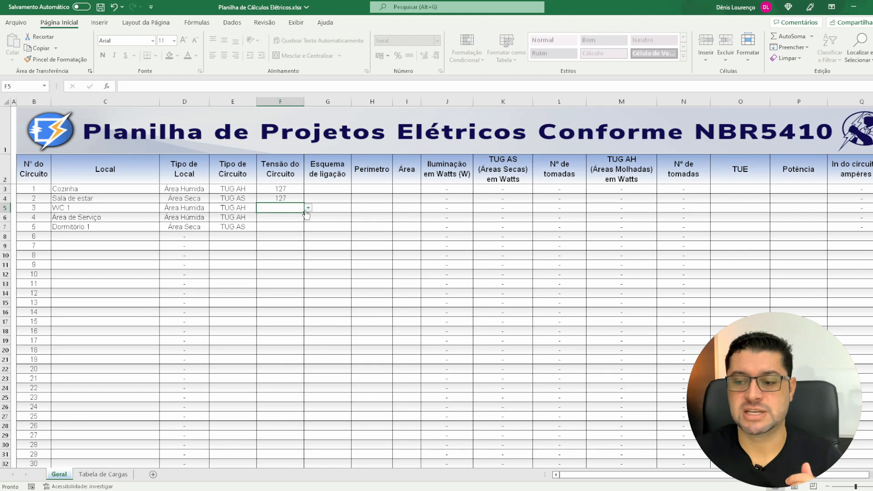
pyautogui.click(308, 207)
pyautogui.click(295, 222)
pyautogui.click(294, 217)
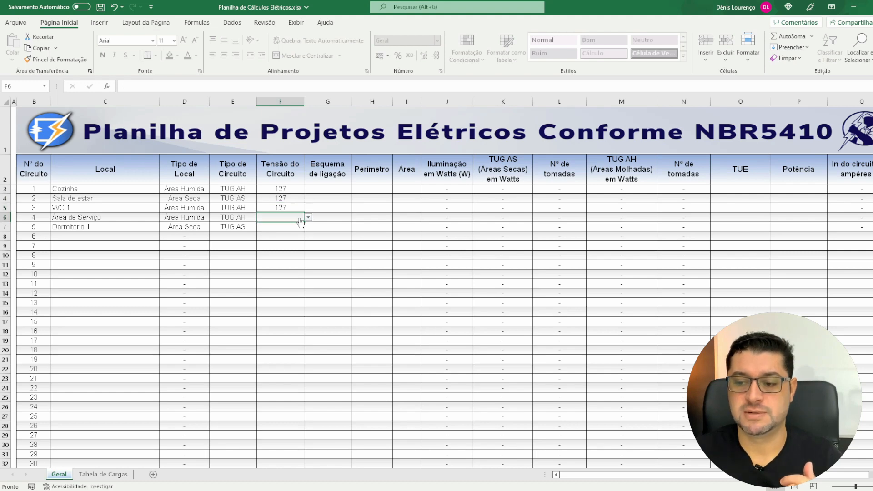
pyautogui.click(308, 218)
pyautogui.click(296, 232)
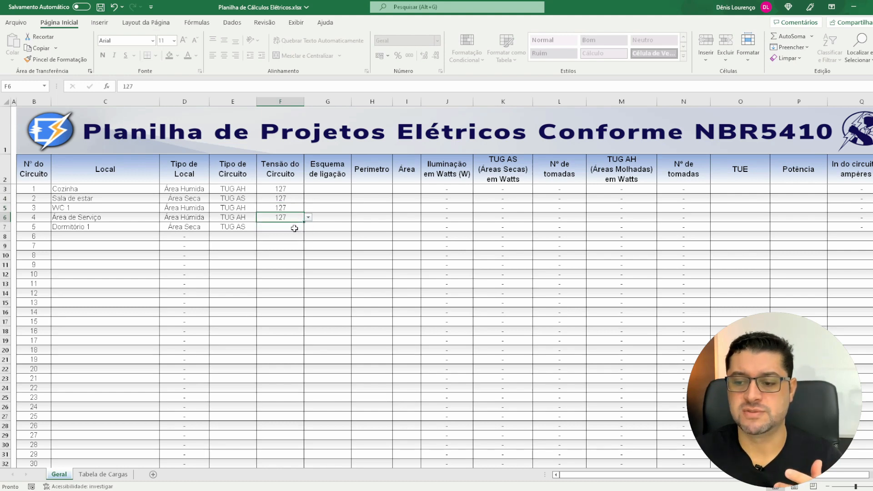
pyautogui.click(294, 227)
pyautogui.click(307, 227)
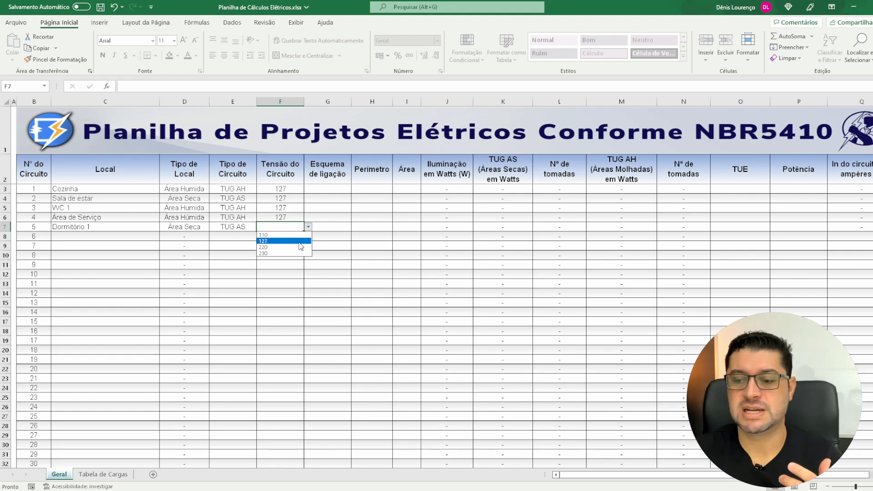
pyautogui.click(300, 242)
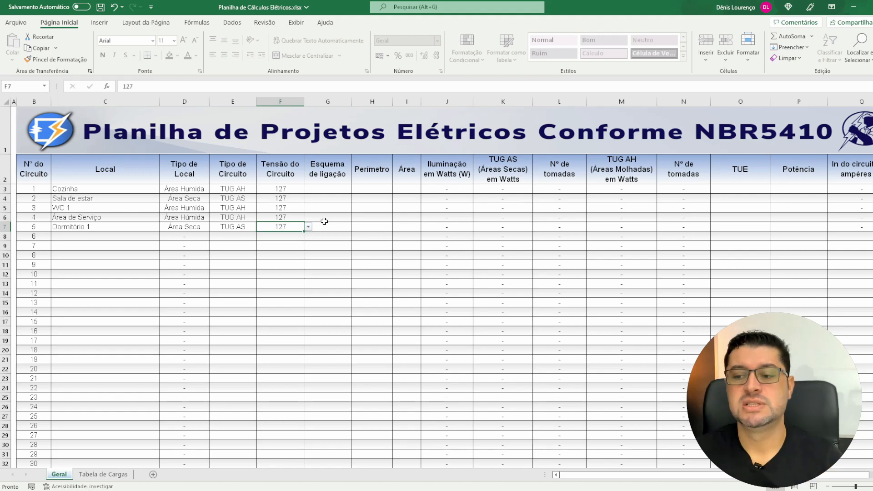
# Set the Esquema de ligação to F+N+PE for Cozinha and Sala de estar.
pyautogui.click(334, 189)
pyautogui.click(355, 188)
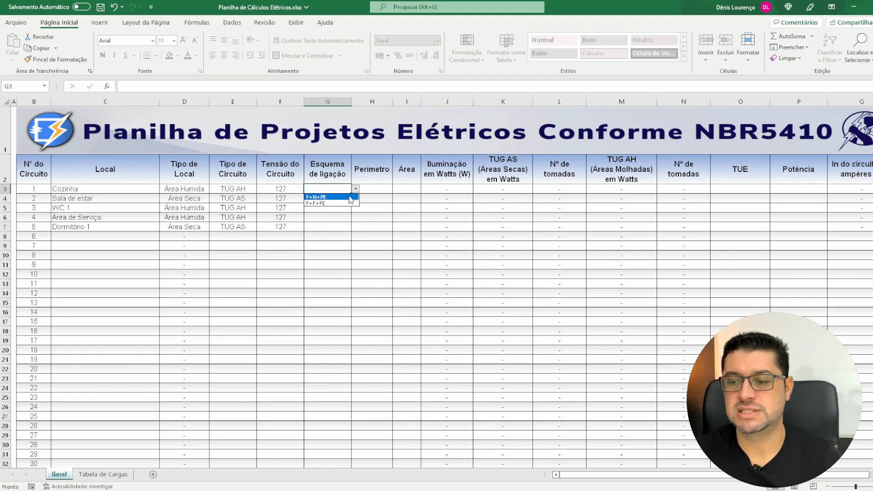
pyautogui.click(339, 198)
pyautogui.click(340, 201)
pyautogui.click(356, 200)
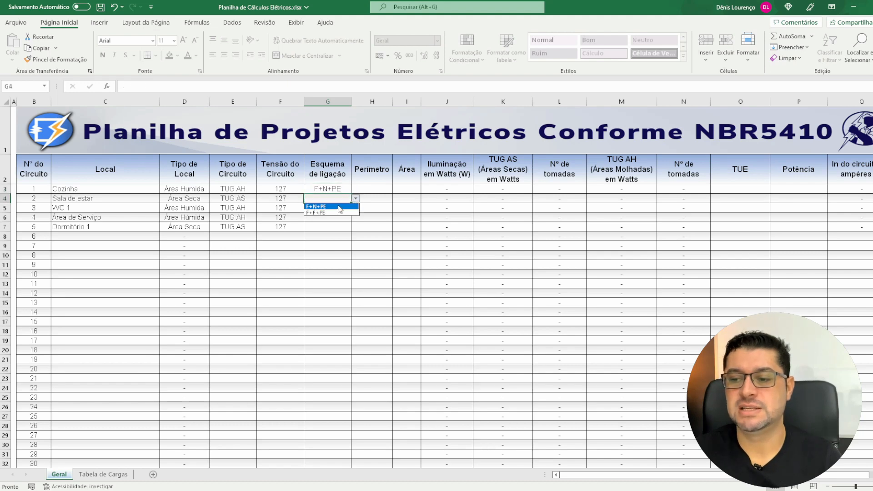
pyautogui.click(335, 206)
# Set the Esquema de ligação to F+N+PE for WC 1, Área de Serviço and Dormitório 1.
pyautogui.click(338, 208)
pyautogui.click(356, 208)
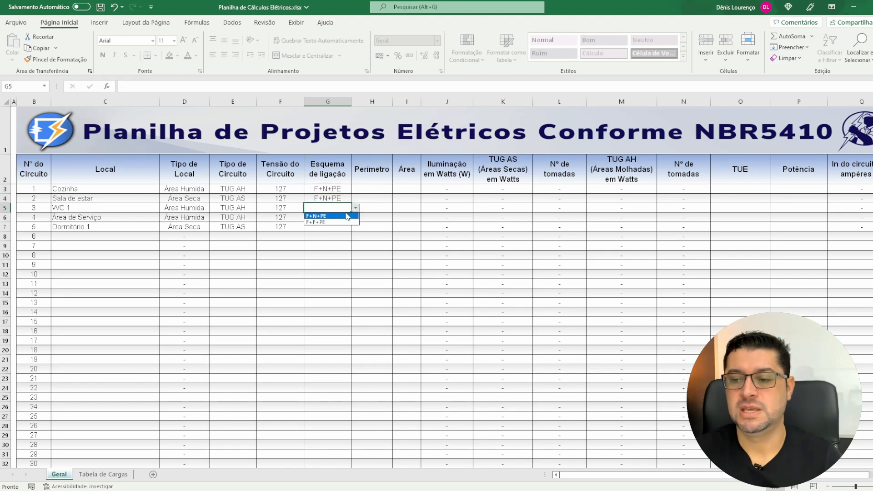
pyautogui.click(339, 216)
pyautogui.click(339, 217)
pyautogui.click(356, 217)
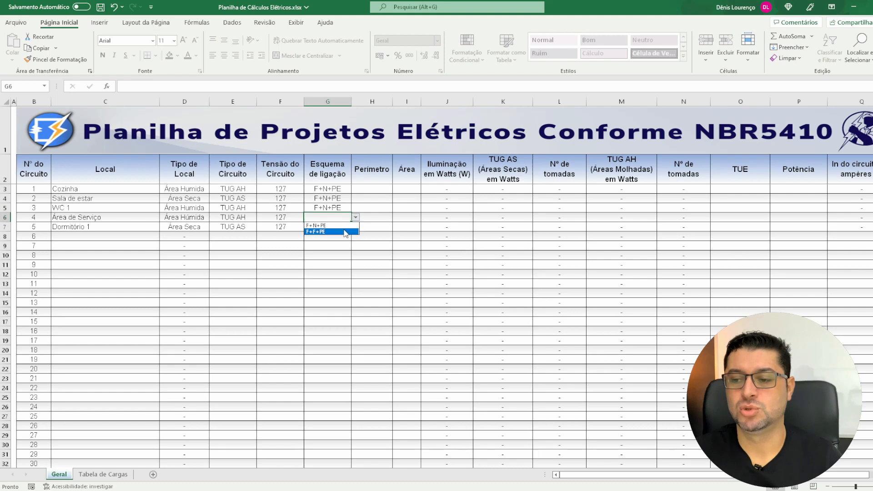
pyautogui.click(341, 226)
pyautogui.click(338, 226)
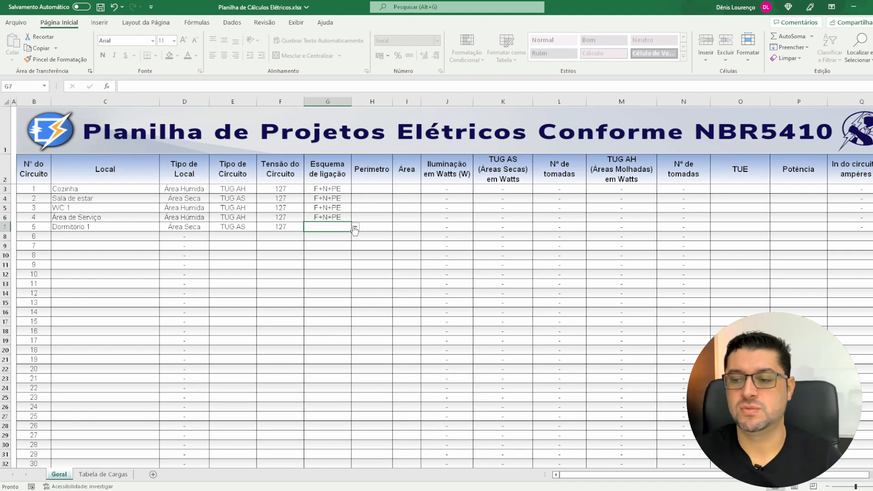
pyautogui.click(356, 226)
pyautogui.click(344, 235)
pyautogui.click(353, 239)
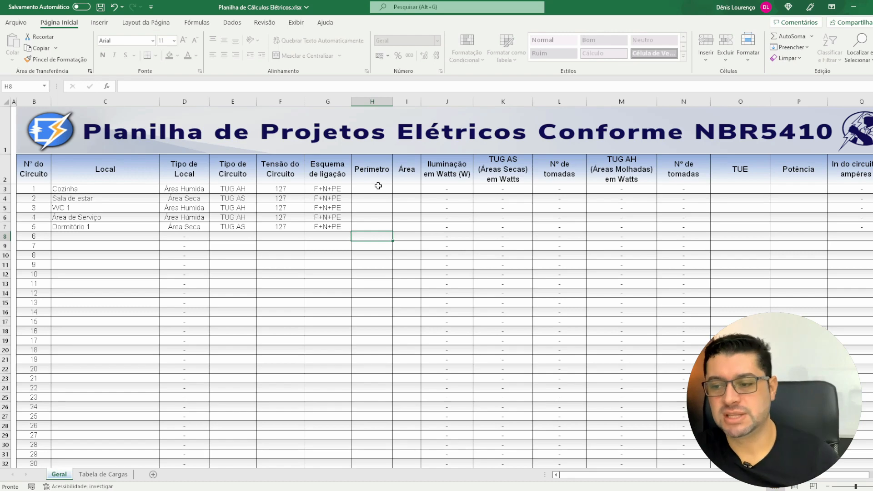
# Look up the kitchen's perimeter in the AutoCAD floor plan and enter 12,17 as Cozinha's Perímetro in the Excel sheet.
pyautogui.click(377, 188)
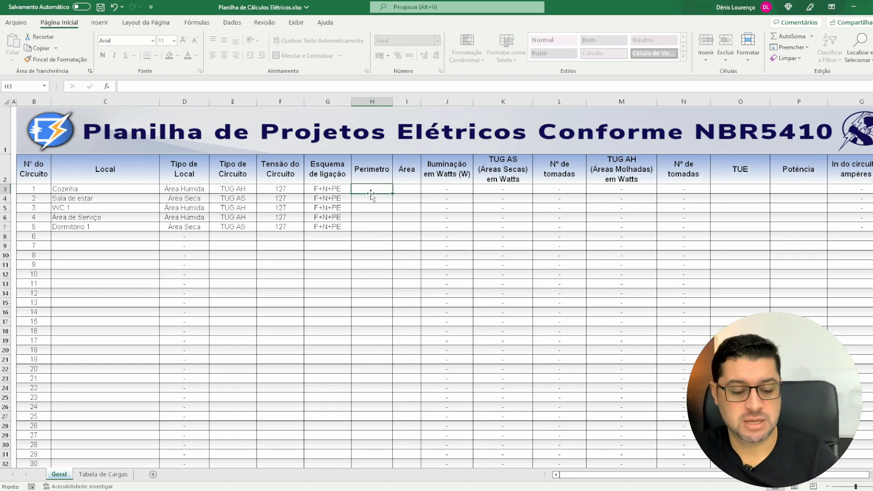
pyautogui.hotkey('alt', 'Tab')
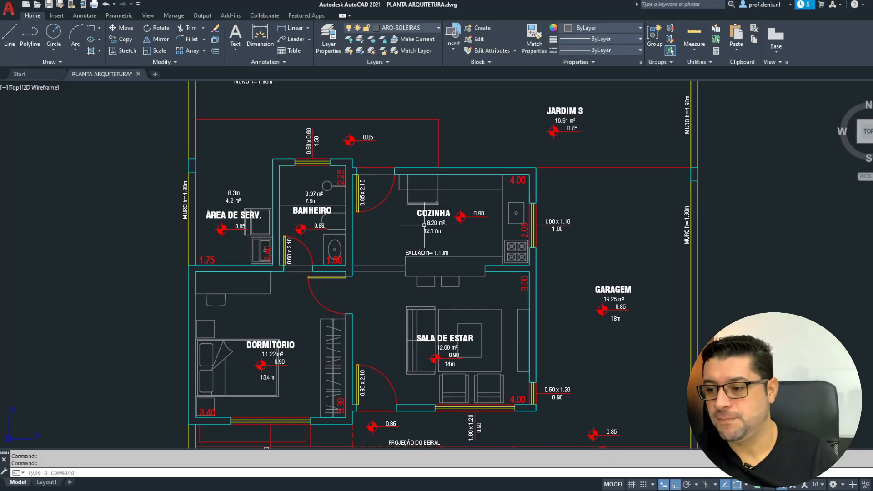
pyautogui.scroll(2, 443, 230)
pyautogui.scroll(2, 443, 230)
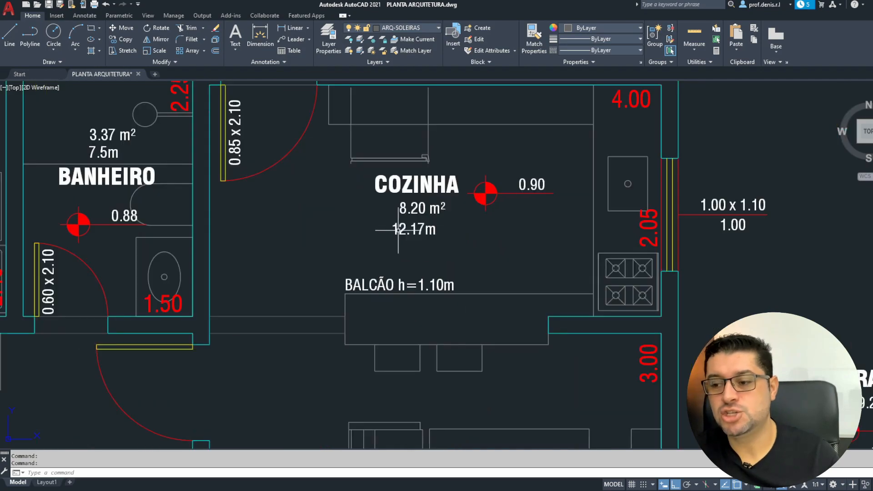
pyautogui.hotkey('alt', 'Tab')
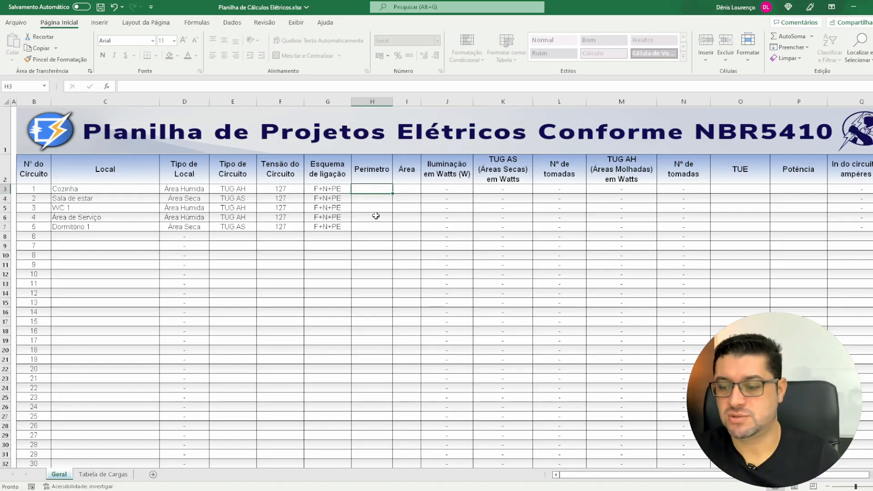
pyautogui.write('12,17')
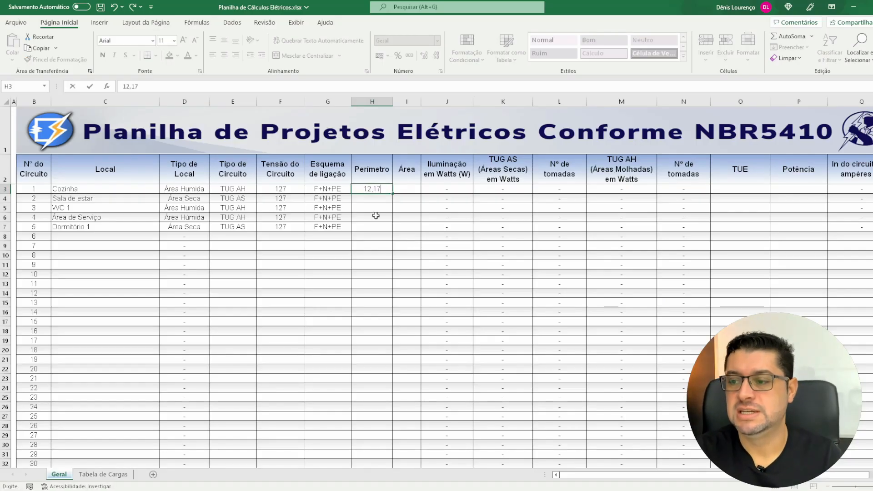
pyautogui.press('Return')
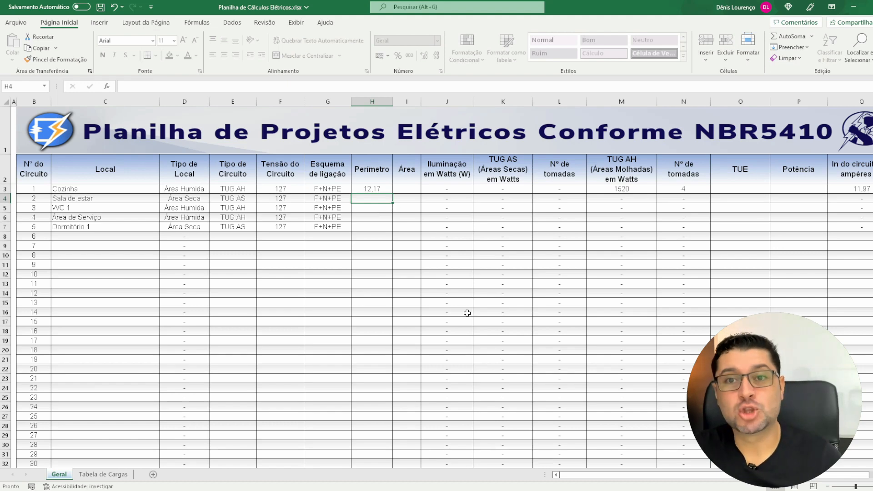
# Consult the Sala de estar label in the AutoCAD floor plan and enter 12 as its Perímetro in the Excel sheet.
pyautogui.moveTo(593, 478); pyautogui.dragTo(610, 478)
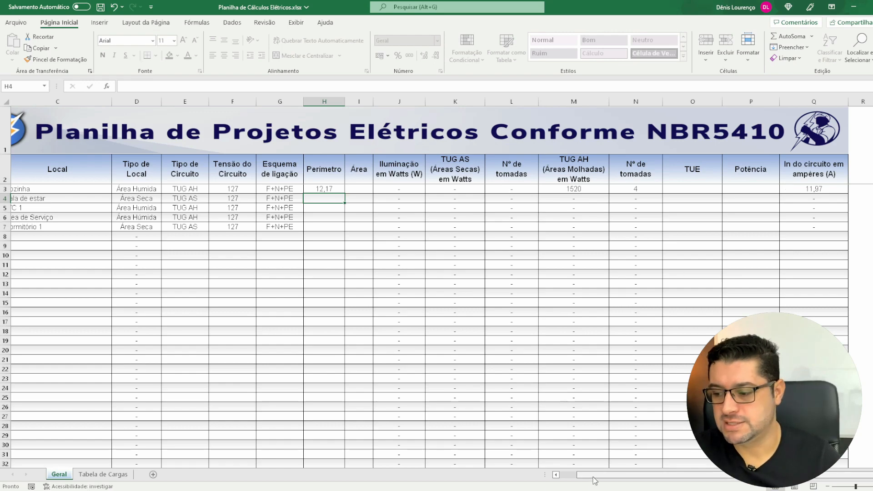
pyautogui.moveTo(594, 475); pyautogui.dragTo(571, 475)
pyautogui.hotkey('alt', 'Tab')
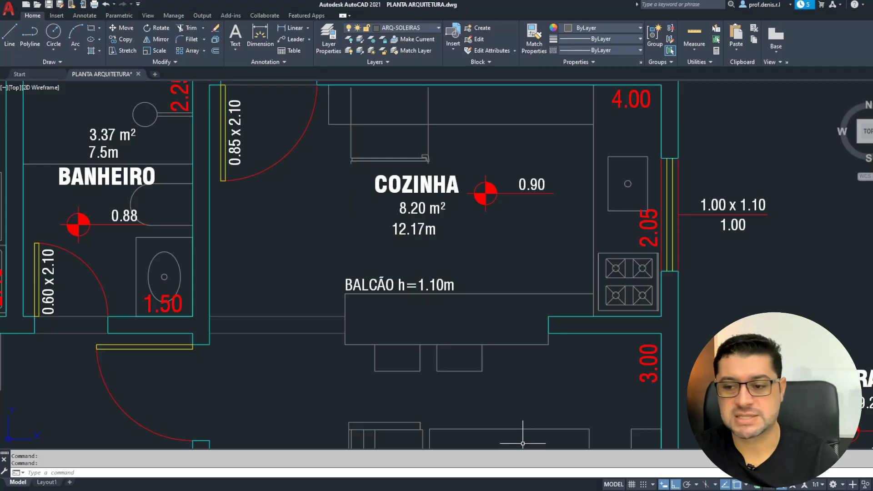
pyautogui.scroll(-10, 429, 333)
pyautogui.scroll(10, 429, 333)
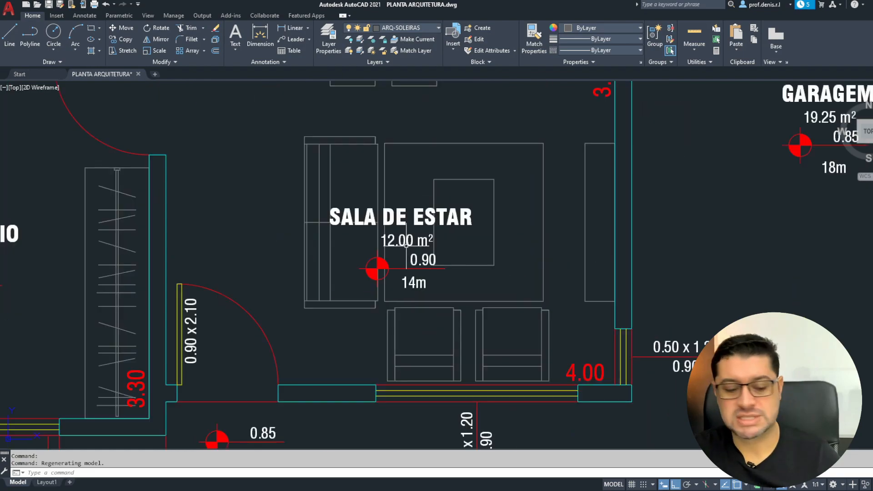
pyautogui.hotkey('alt', 'Tab')
pyautogui.write('12')
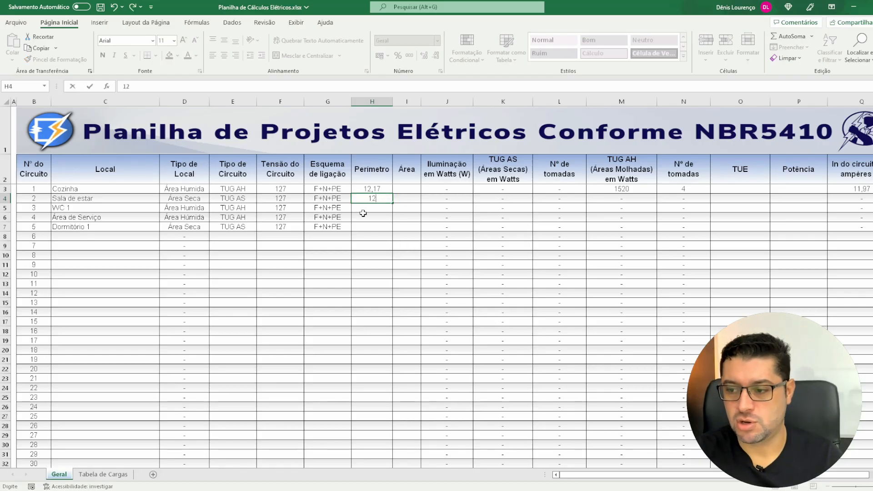
pyautogui.press('Return')
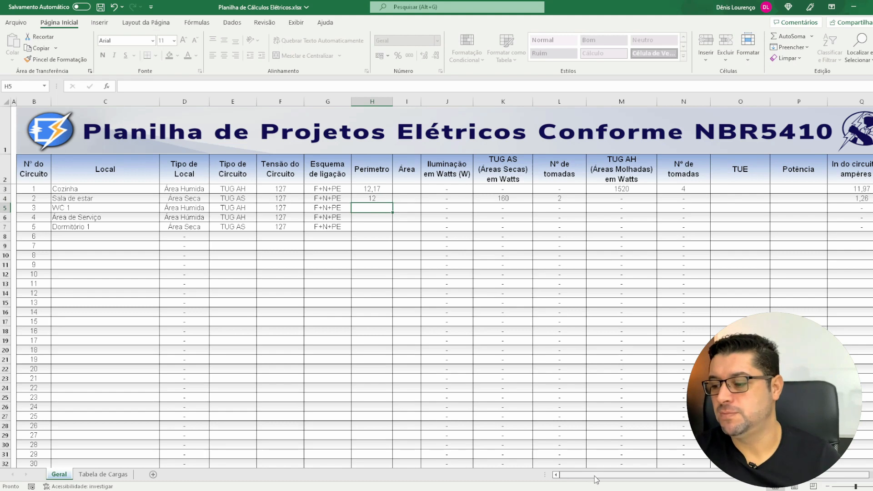
# Review the In do circuito column and the Tabela de Cargas sheet, and return to the Geral sheet.
pyautogui.moveTo(593, 476); pyautogui.dragTo(621, 477)
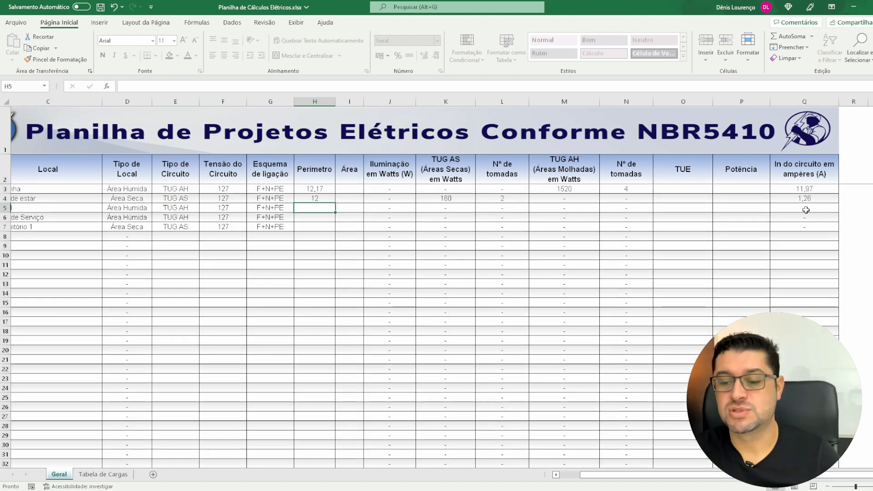
pyautogui.click(103, 474)
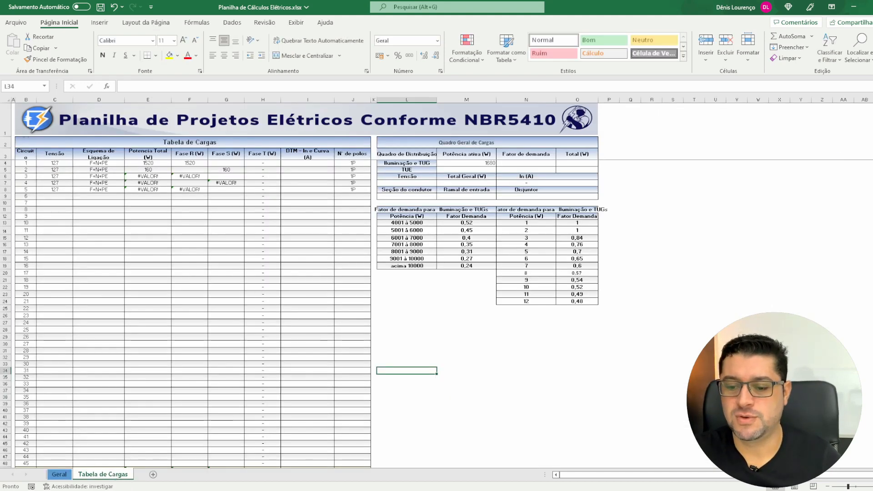
pyautogui.click(59, 474)
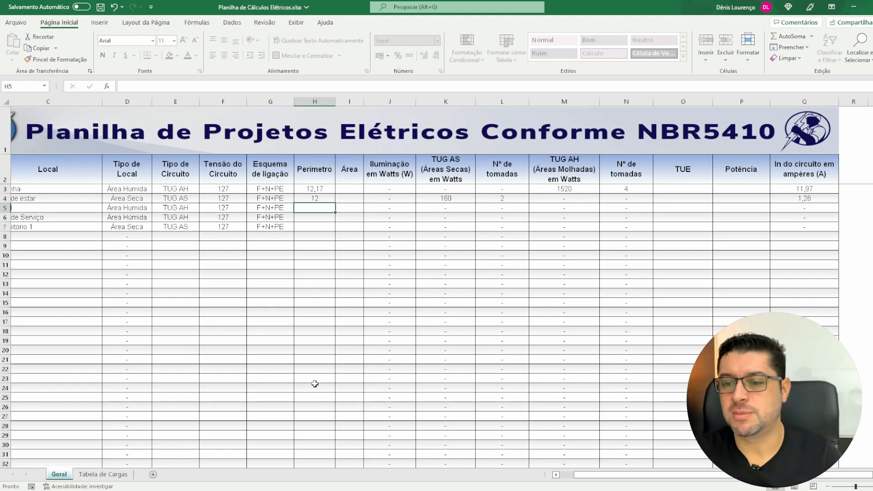
# Look up the Sala de estar perimeter in the AutoCAD floor plan and enter 14 as its Perímetro in the Excel sheet.
pyautogui.moveTo(589, 478); pyautogui.dragTo(574, 477)
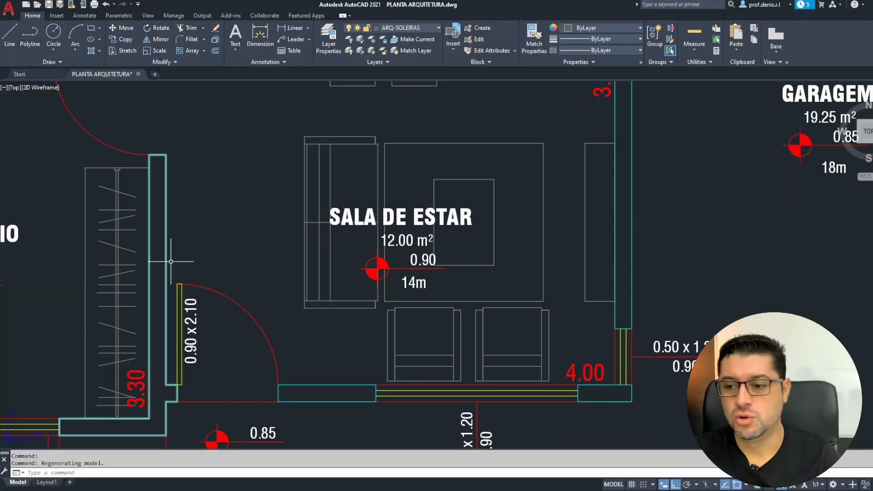
pyautogui.scroll(-8, 242, 292)
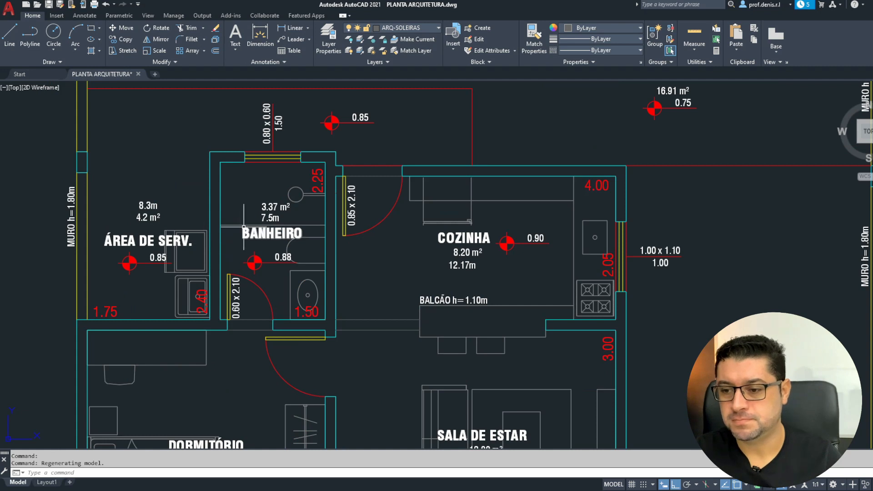
pyautogui.scroll(2, 244, 228)
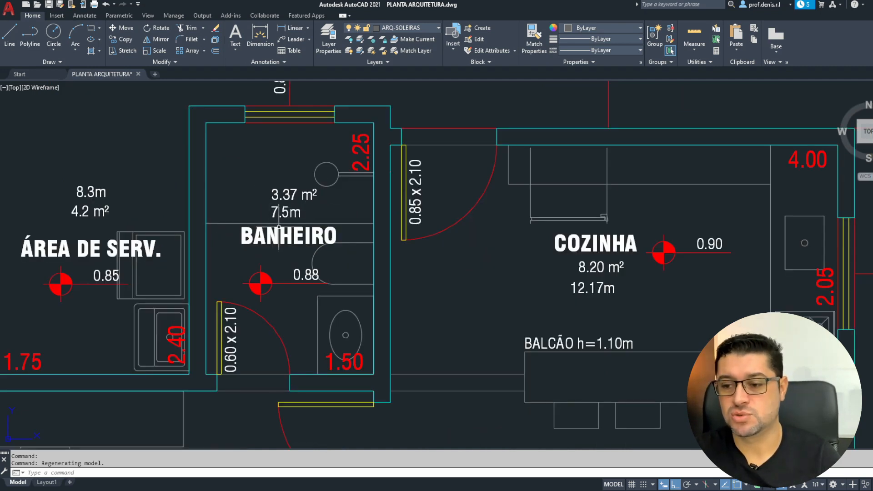
pyautogui.scroll(-4, 285, 214)
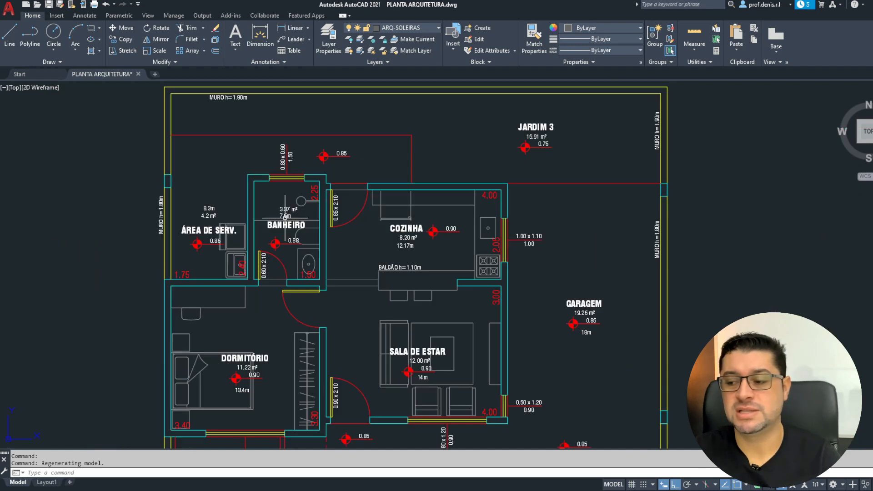
pyautogui.scroll(1, 342, 306)
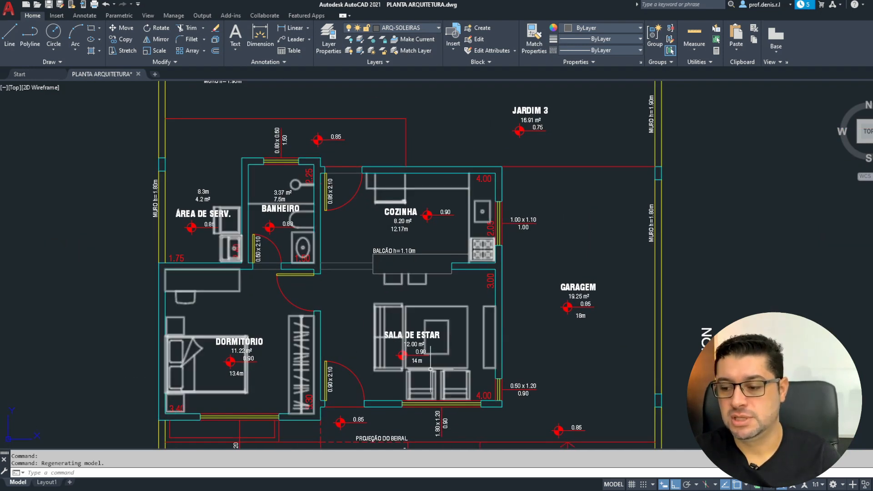
pyautogui.scroll(6, 409, 350)
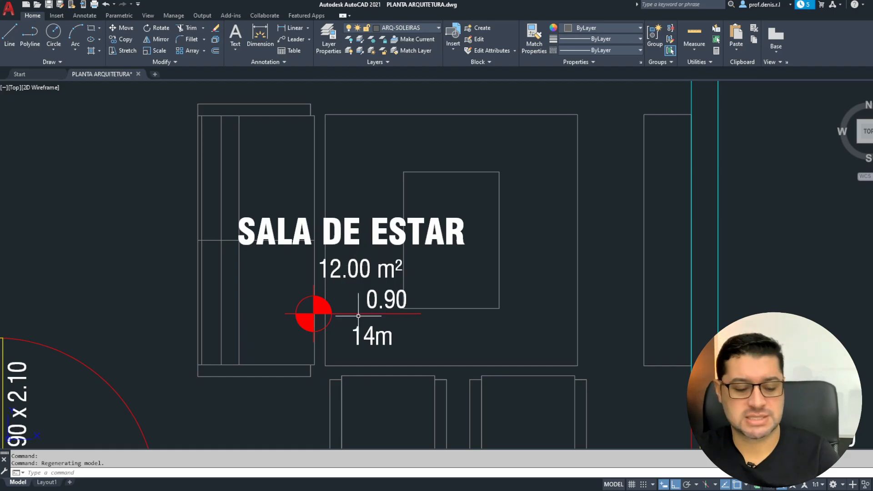
pyautogui.hotkey('alt', 'Tab')
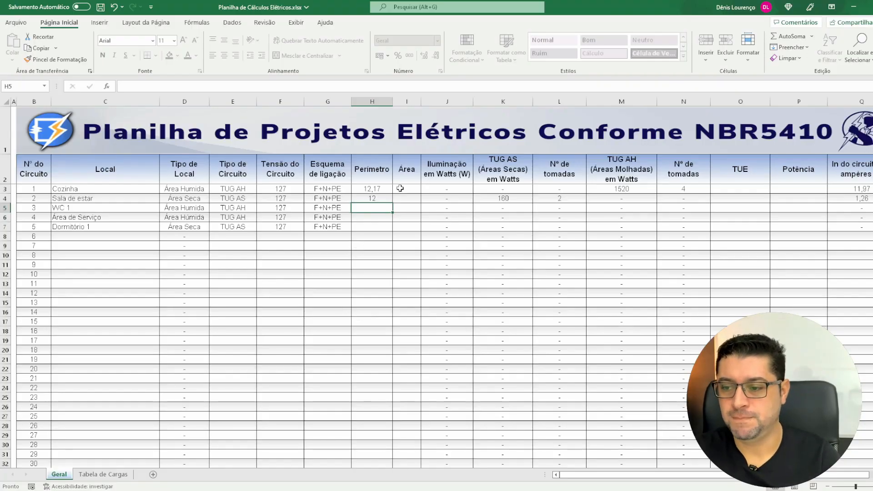
pyautogui.click(379, 200)
pyautogui.write('14')
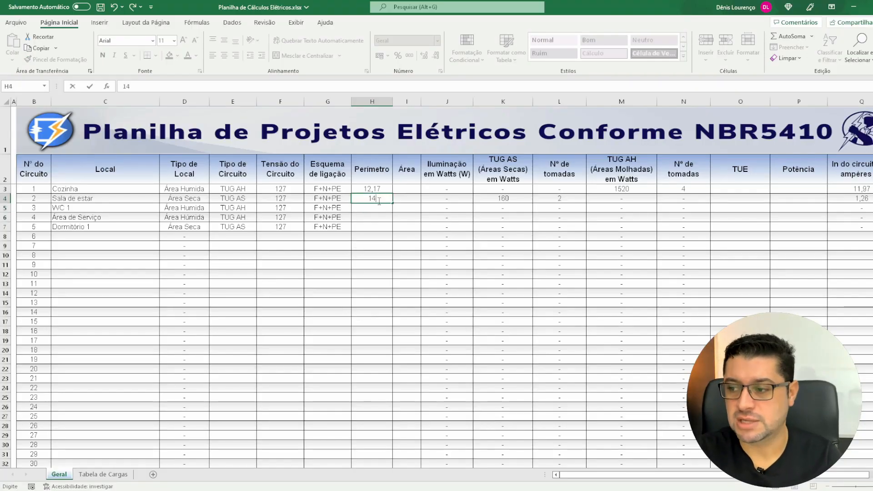
pyautogui.press('Return')
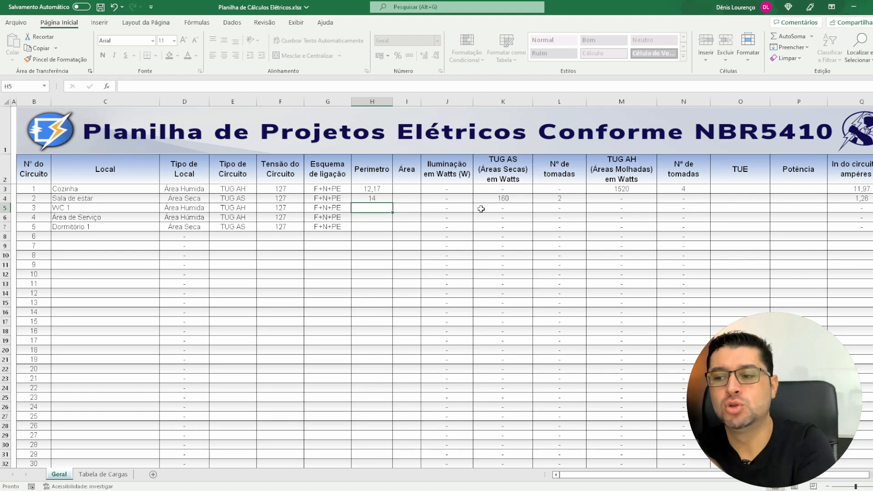
# Test a Perímetro of 15 for Sala de estar, and set it back to 14.
pyautogui.click(385, 197)
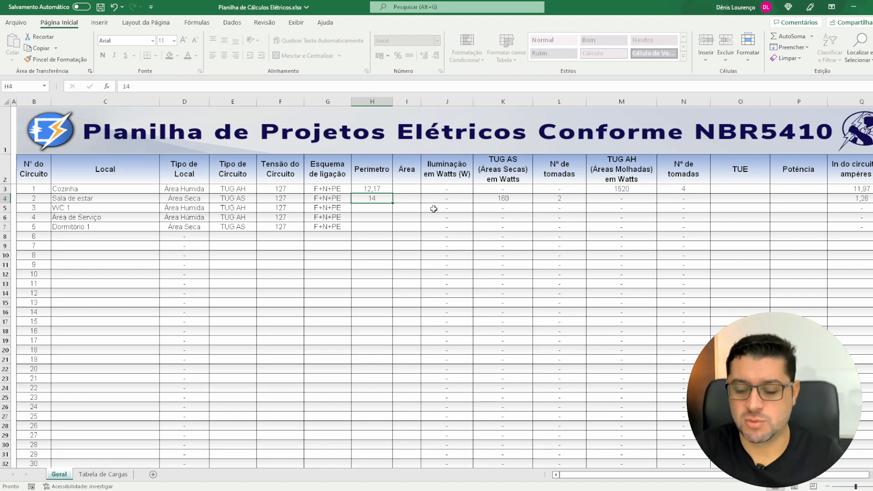
pyautogui.write('15')
pyautogui.press('Return')
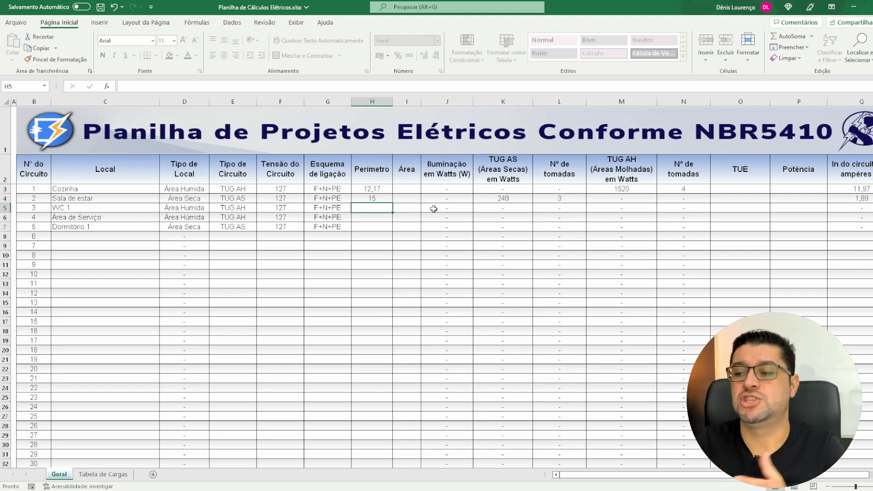
pyautogui.click(375, 197)
pyautogui.write('14')
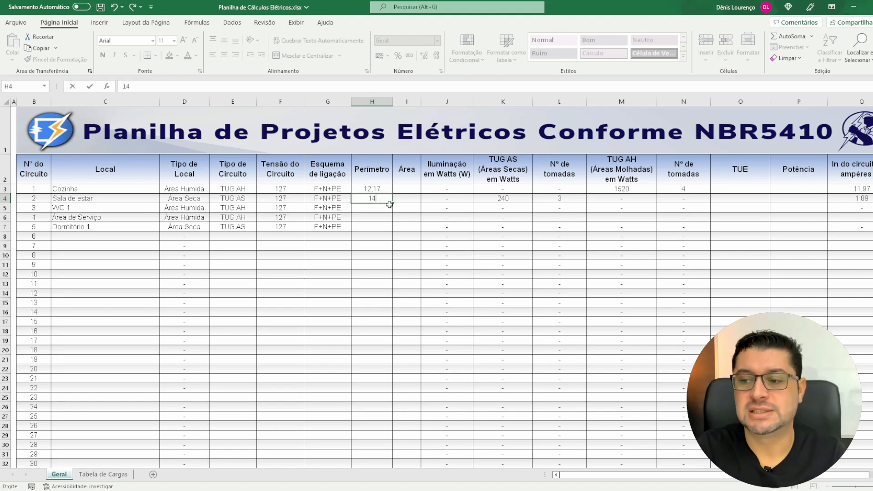
pyautogui.press('Return')
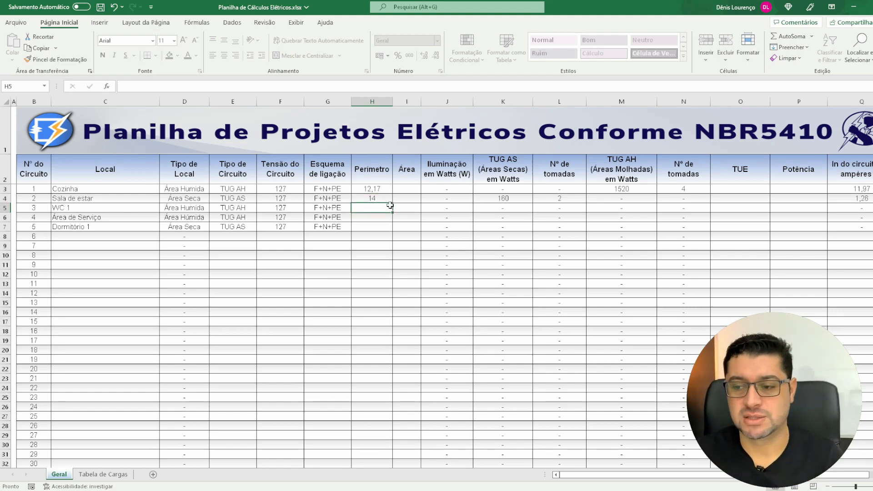
# Look up the Banheiro perimeter in the AutoCAD floor plan and enter 7,5 as WC 1's Perímetro in the Excel sheet.
pyautogui.hotkey('alt', 'Tab')
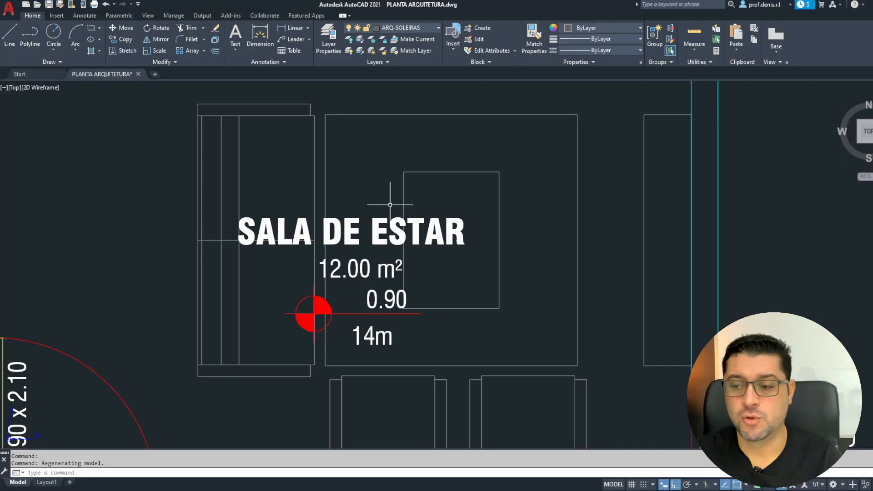
pyautogui.scroll(-4, 390, 205)
pyautogui.scroll(4, 229, 173)
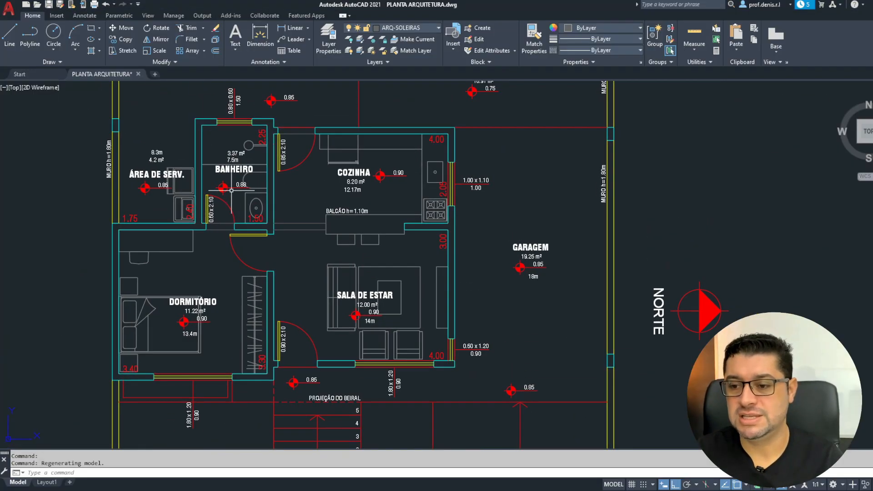
pyautogui.hotkey('alt', 'Tab')
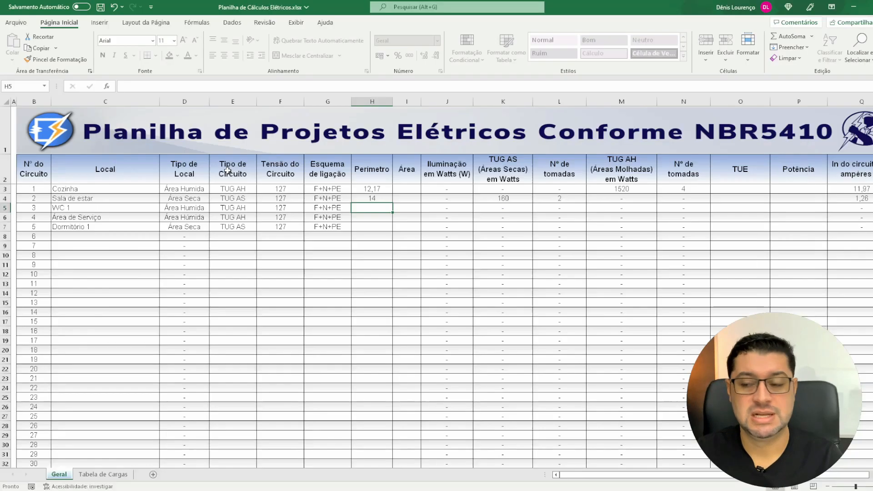
pyautogui.write('7,5')
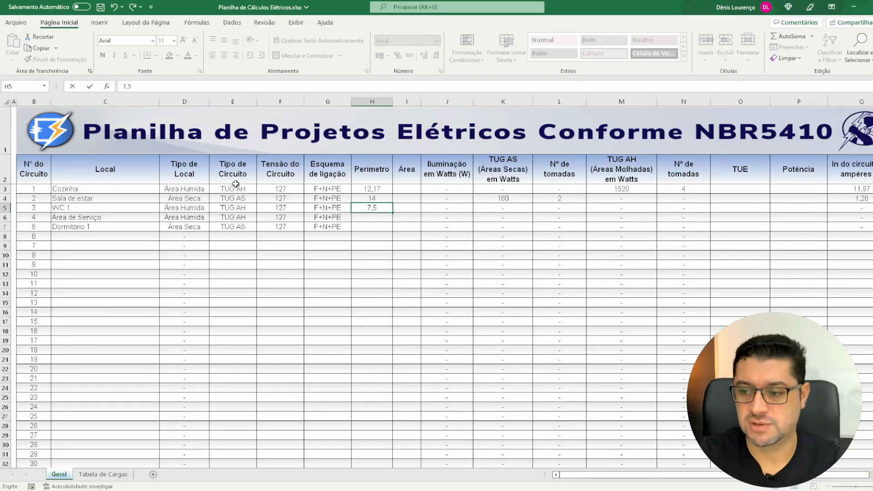
pyautogui.press('Return')
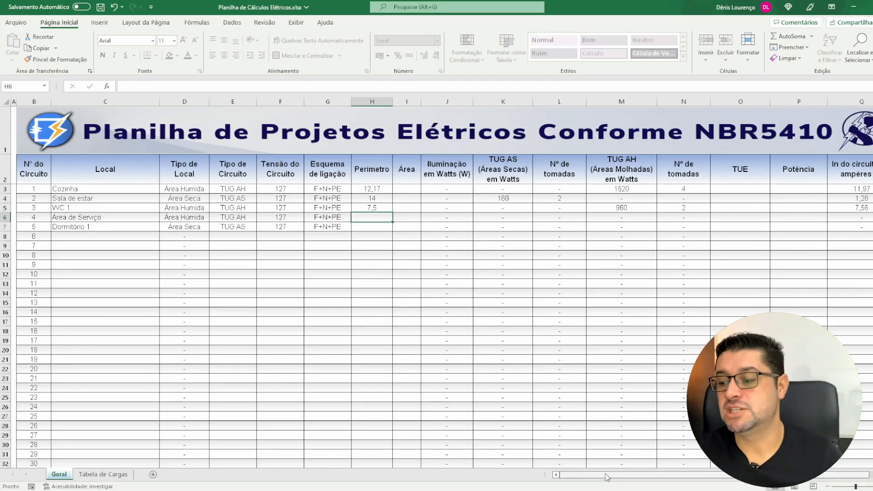
# Look up the service area's perimeter in the AutoCAD floor plan and enter 8,3 as Área de Serviço's Perímetro in the Excel sheet.
pyautogui.hscroll(2, 605, 473)
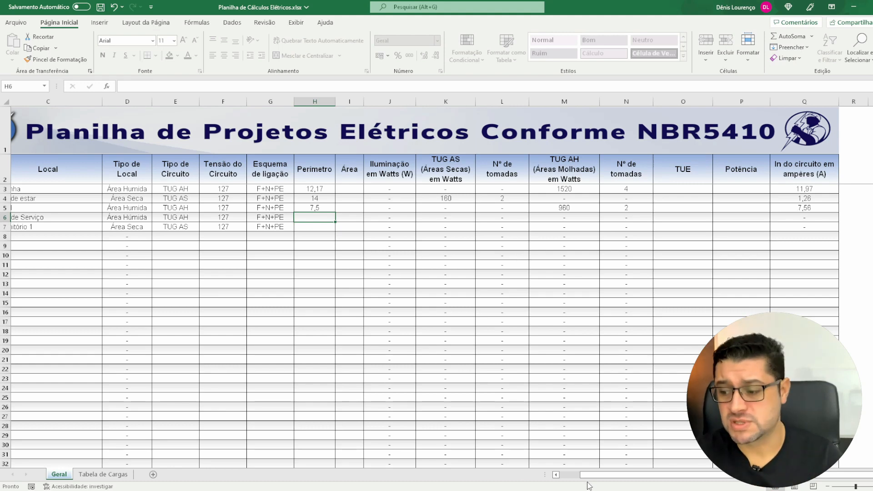
pyautogui.moveTo(590, 474); pyautogui.dragTo(542, 473)
pyautogui.hotkey('alt', 'Tab')
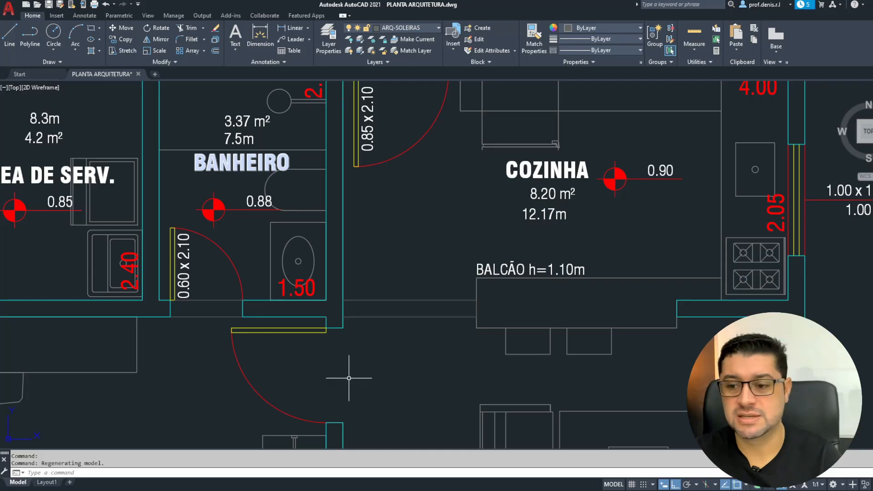
pyautogui.moveTo(134, 230); pyautogui.dragTo(239, 267)
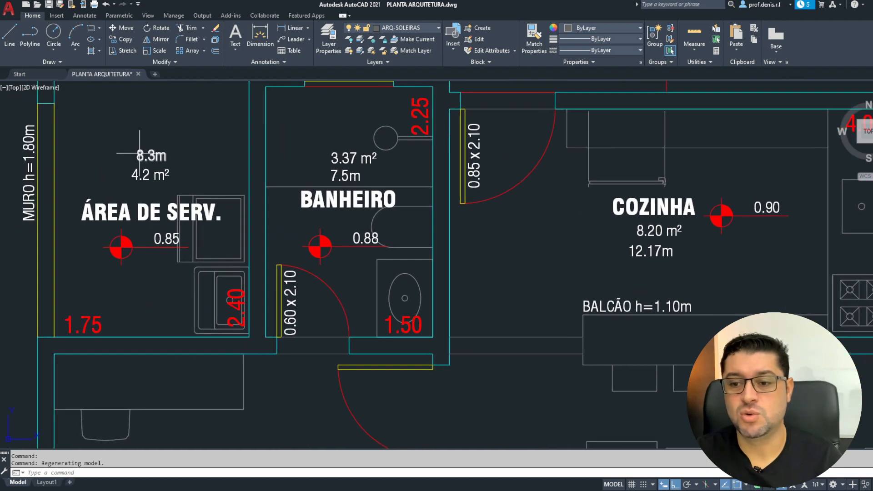
pyautogui.hotkey('alt', 'Tab')
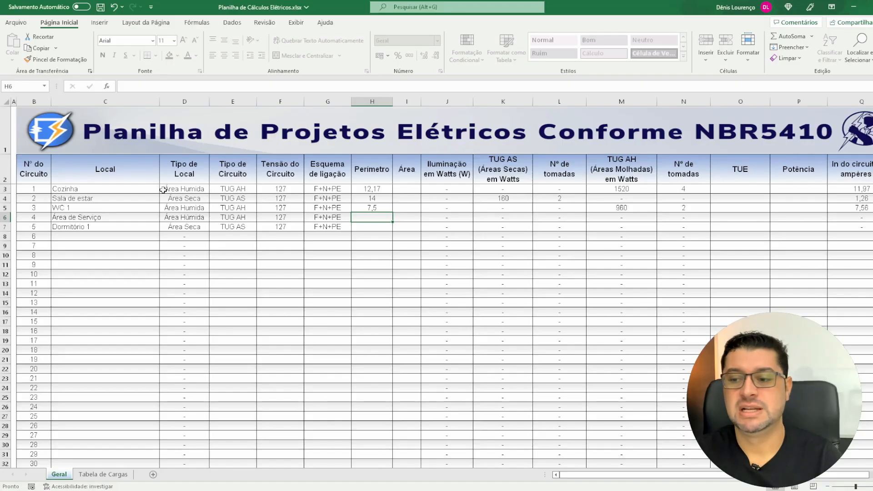
pyautogui.write('8,3')
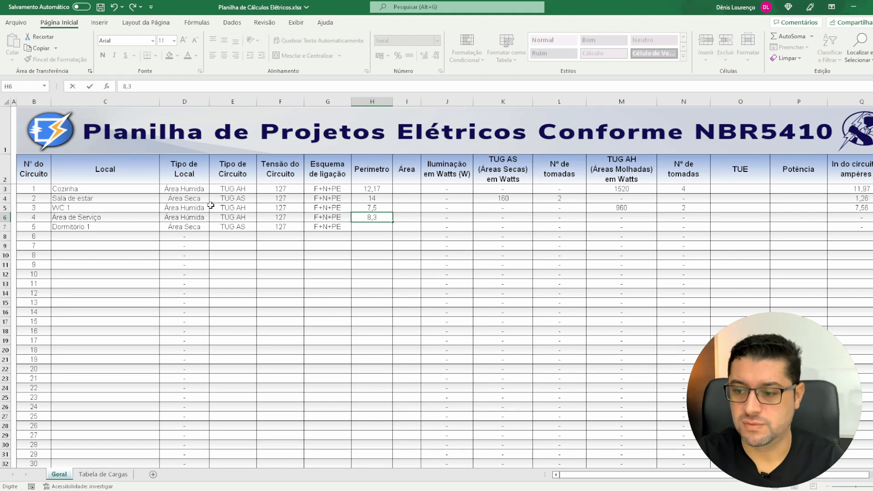
pyautogui.press('Return')
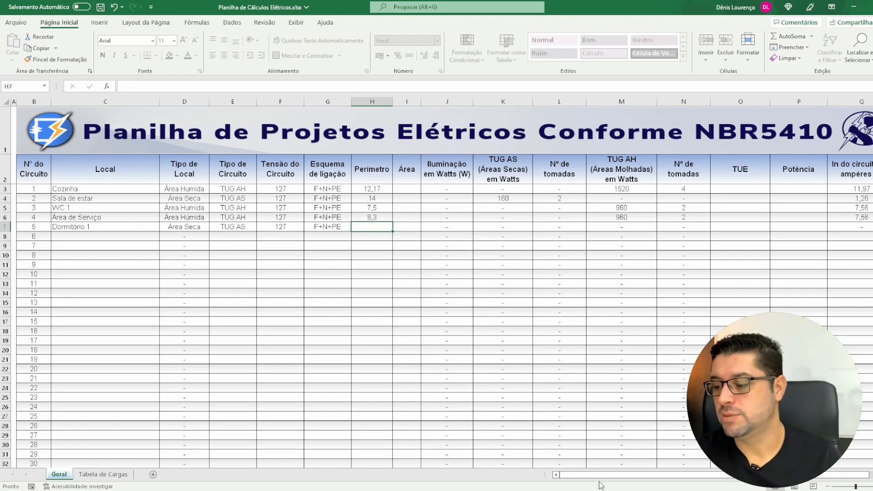
# Look up the Dormitório perimeter in the AutoCAD floor plan and enter 13,4 as Dormitório 1's Perímetro in the Excel sheet.
pyautogui.moveTo(603, 476); pyautogui.dragTo(625, 481)
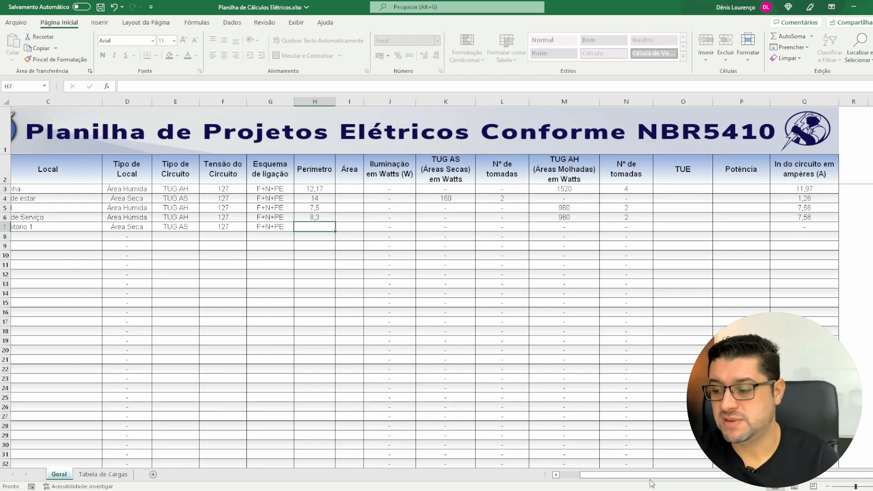
pyautogui.moveTo(651, 476); pyautogui.dragTo(627, 476)
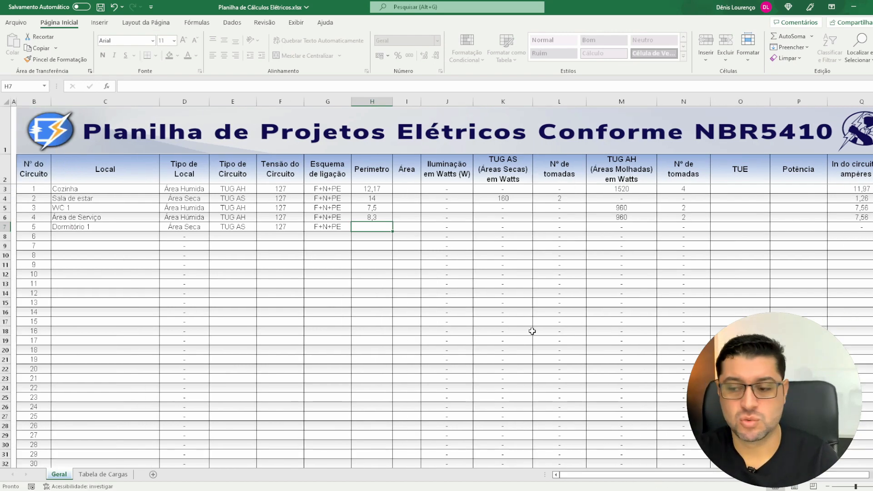
pyautogui.hotkey('alt', 'Tab')
pyautogui.scroll(-2, 265, 302)
pyautogui.moveTo(300, 347); pyautogui.dragTo(303, 210)
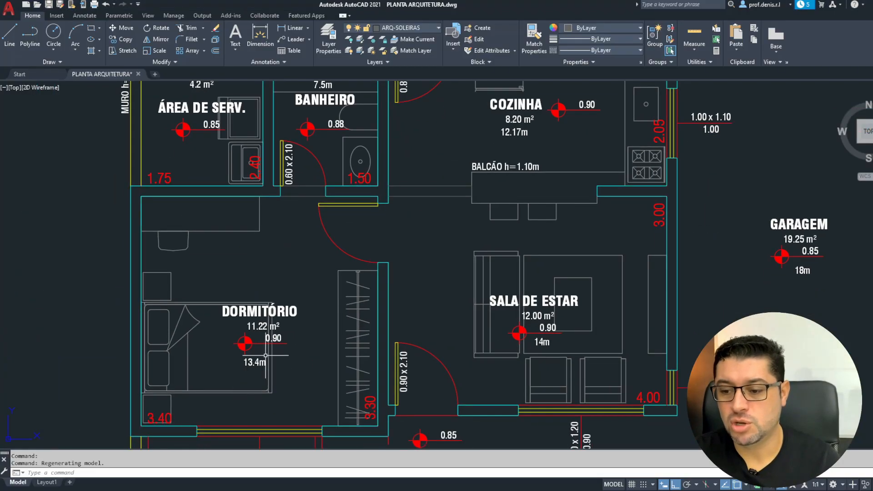
pyautogui.scroll(4, 265, 355)
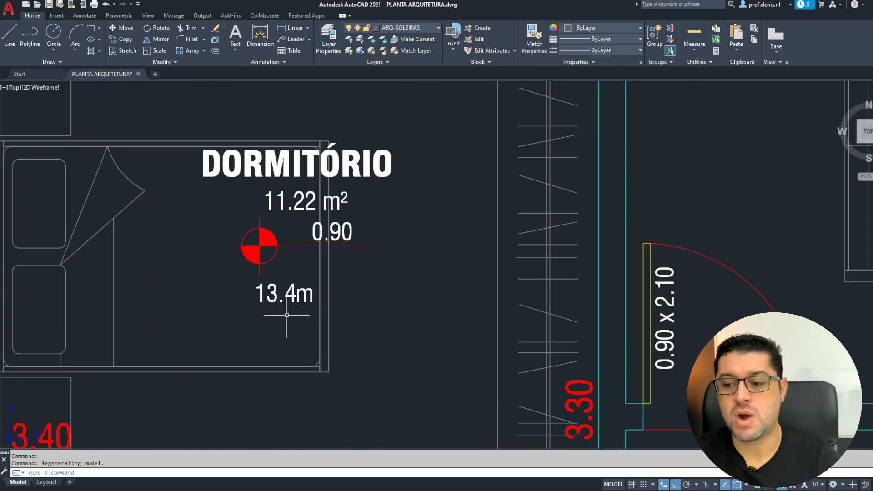
pyautogui.hotkey('alt', 'Tab')
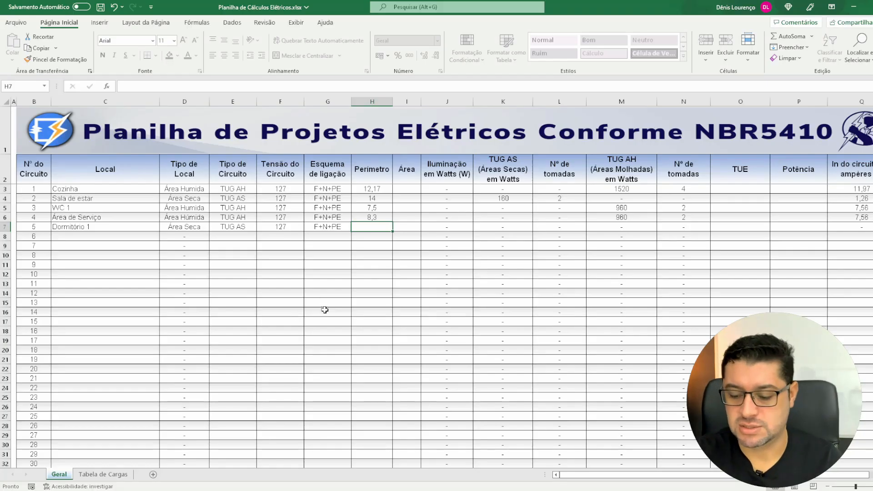
pyautogui.write('13,4')
pyautogui.press('Return')
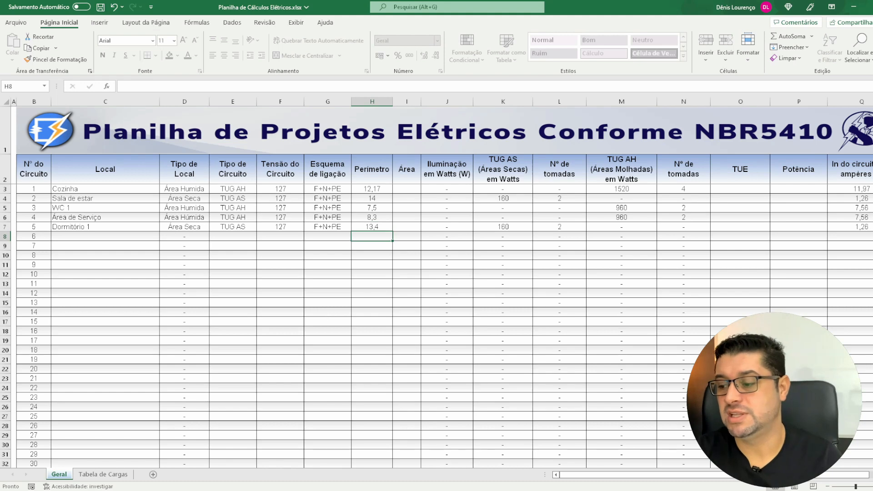
pyautogui.hscroll(2, 664, 477)
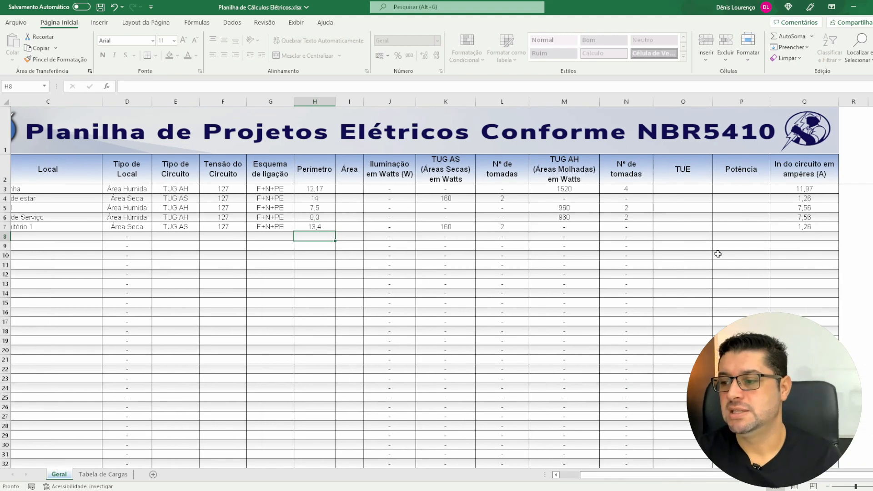
pyautogui.hscroll(-2, 588, 465)
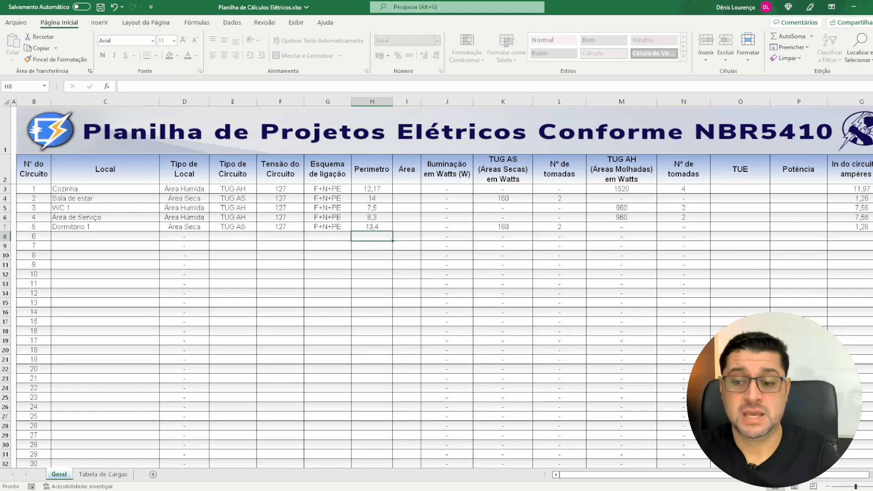
pyautogui.click(101, 227)
pyautogui.hotkey('alt', 'Down')
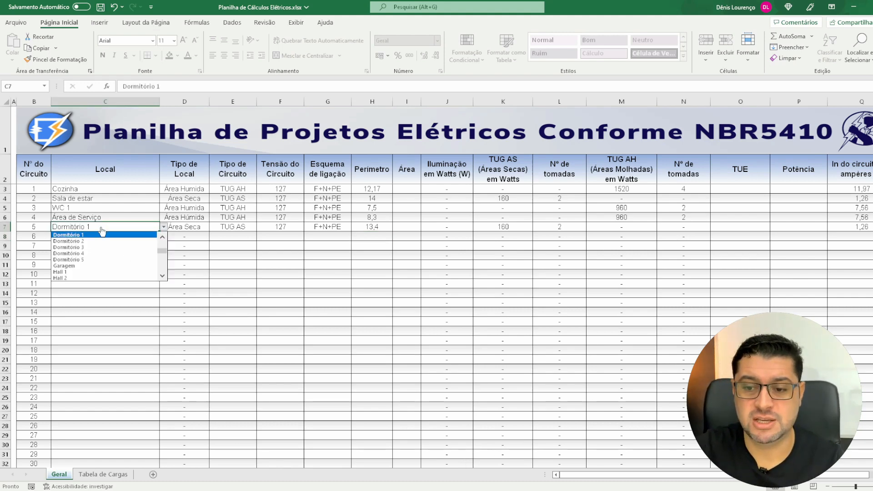
pyautogui.click(101, 229)
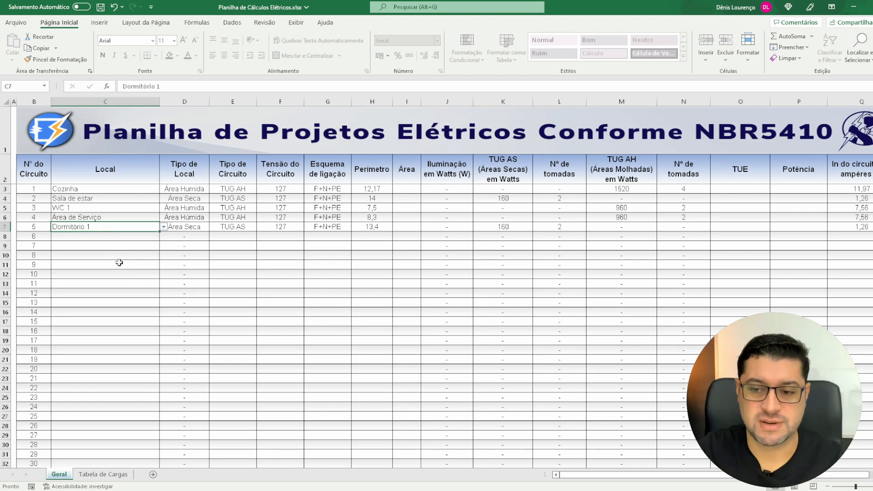
pyautogui.hotkey('alt', 'Down')
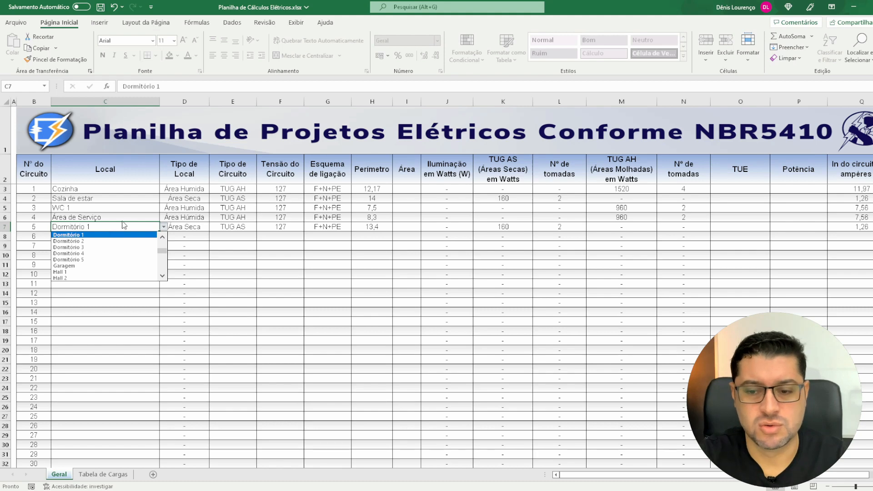
pyautogui.press('Escape')
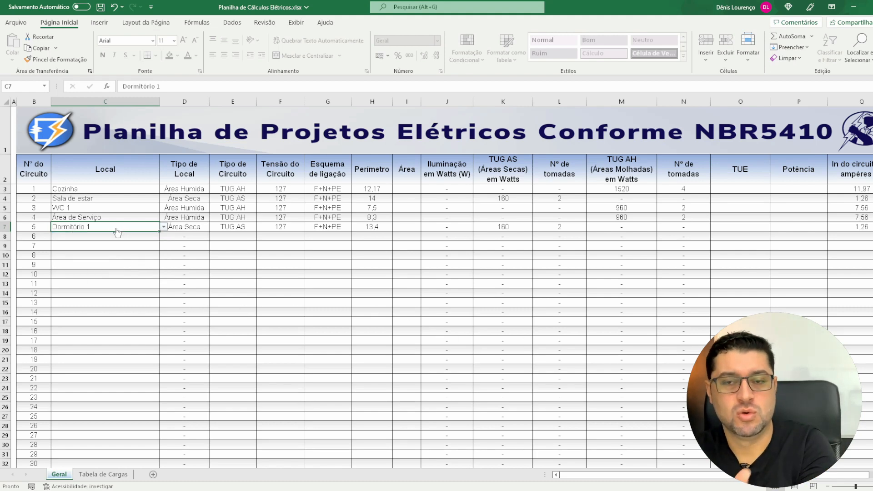
# Test circuit numbers 1 and 2 for Dormitório 1, and set its Nº do Circuito back to 5.
pyautogui.click(39, 228)
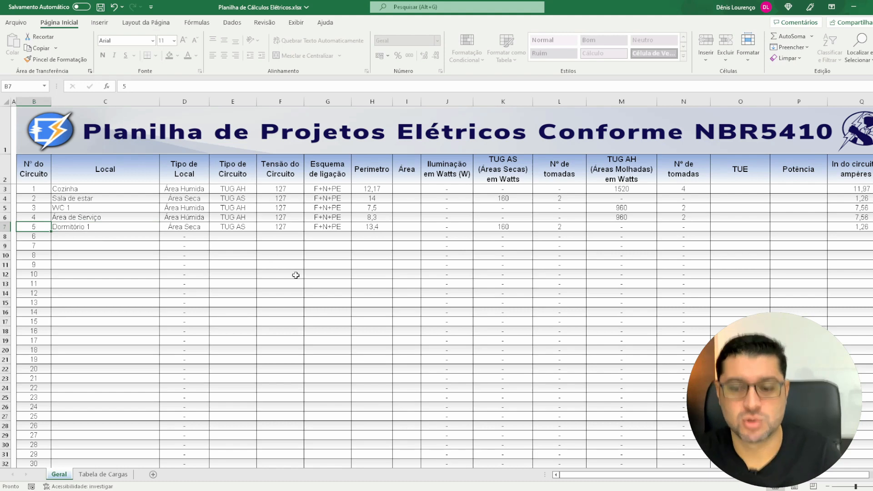
pyautogui.write('1')
pyautogui.press('Return')
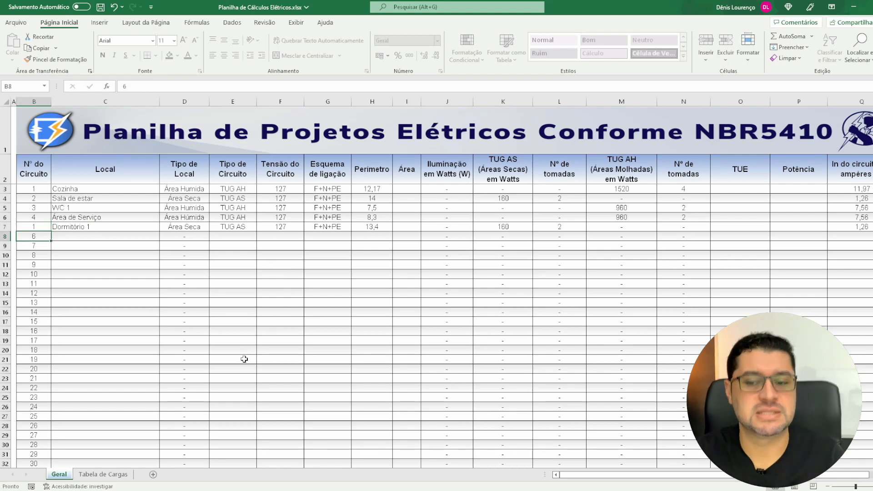
pyautogui.click(45, 227)
pyautogui.write('2')
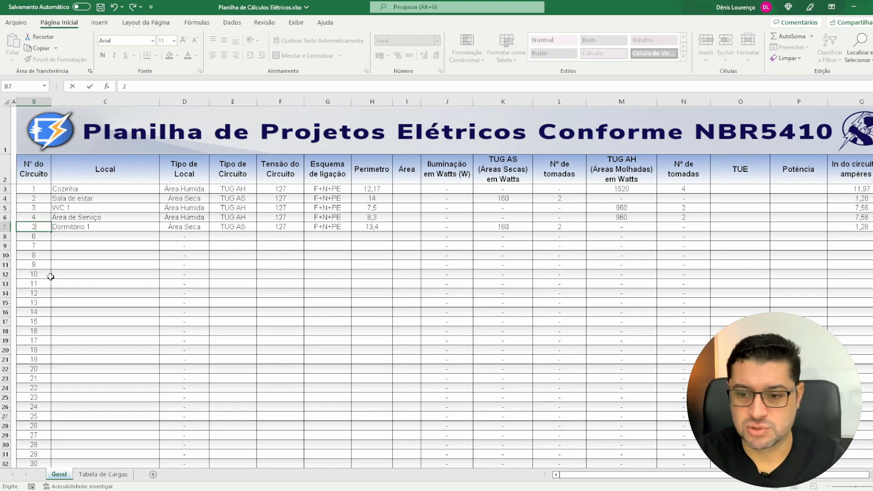
pyautogui.press('Return')
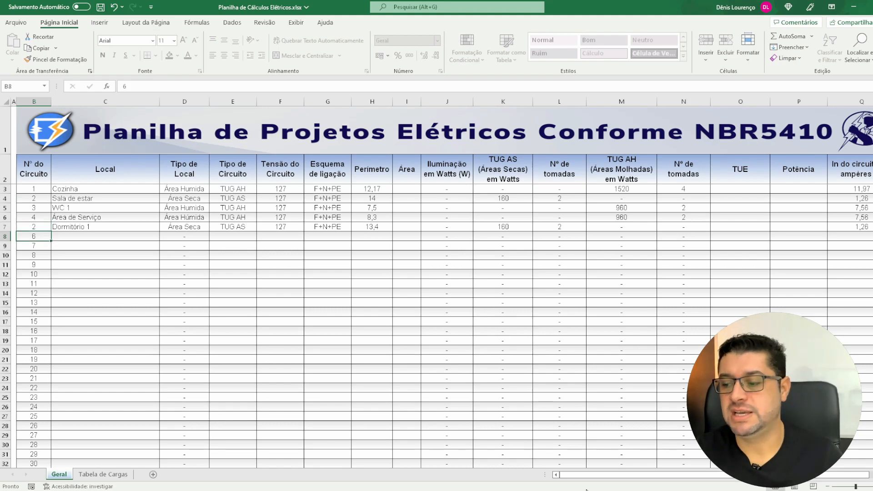
pyautogui.moveTo(589, 474); pyautogui.dragTo(609, 475)
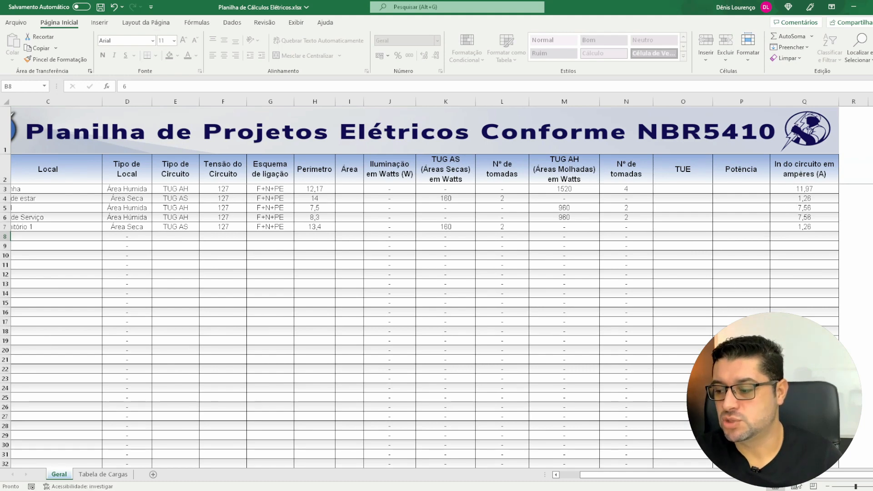
pyautogui.moveTo(789, 474); pyautogui.dragTo(694, 468)
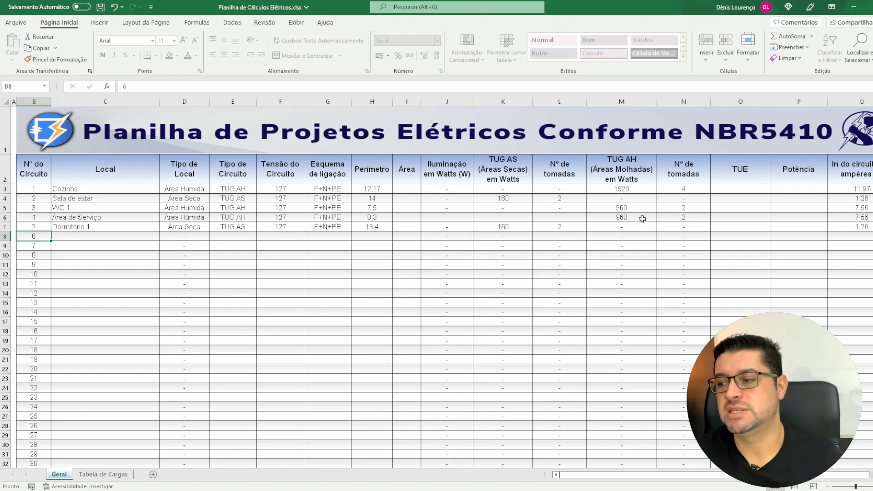
pyautogui.click(39, 227)
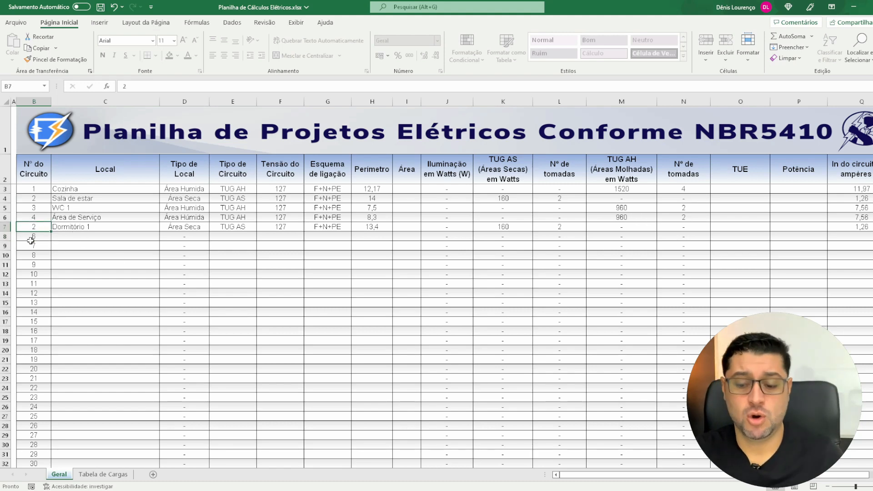
pyautogui.write('5')
pyautogui.press('Return')
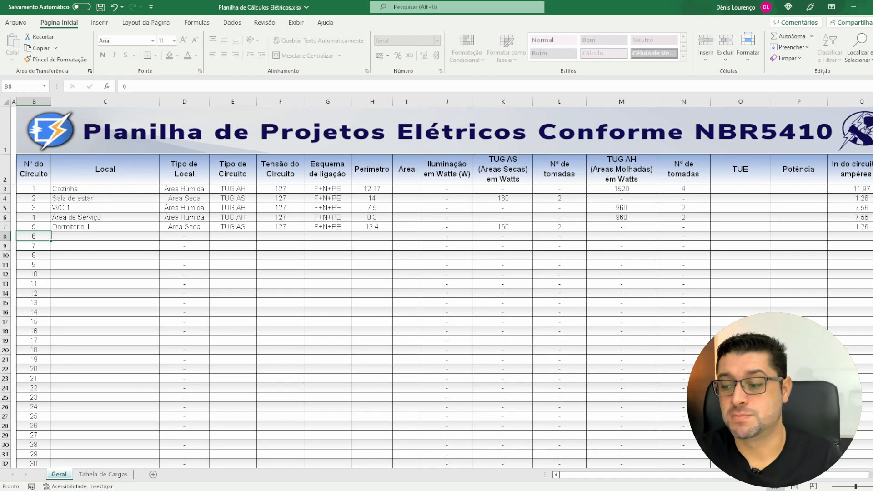
pyautogui.moveTo(632, 475); pyautogui.dragTo(548, 472)
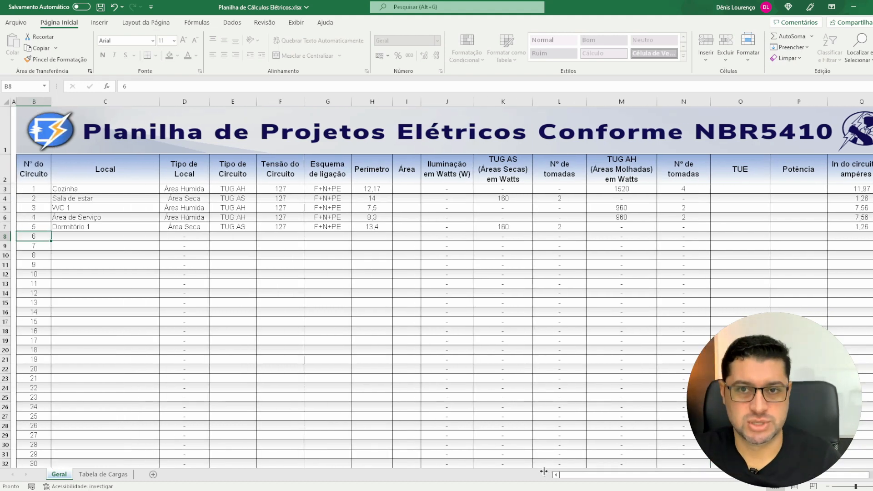
# Try circuit number 2 for Dormitório 1, check it in the Tabela de Cargas sheet, and undo the change.
pyautogui.click(38, 227)
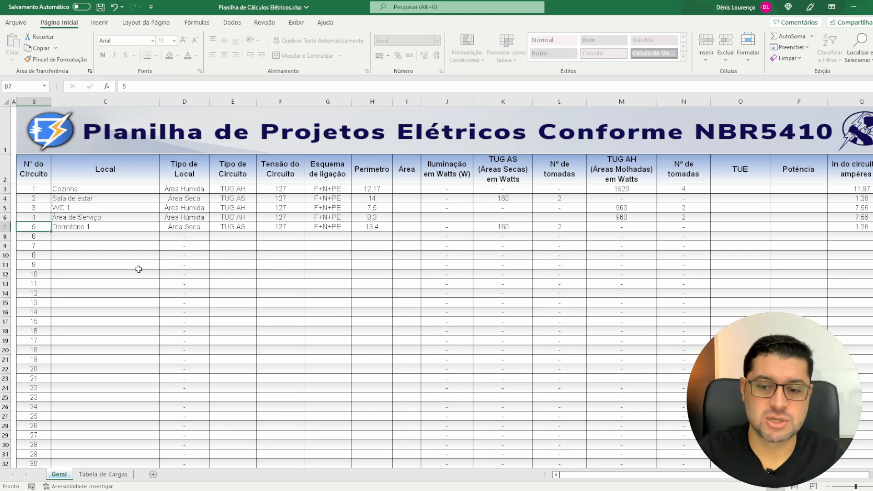
pyautogui.write('2')
pyautogui.press('Return')
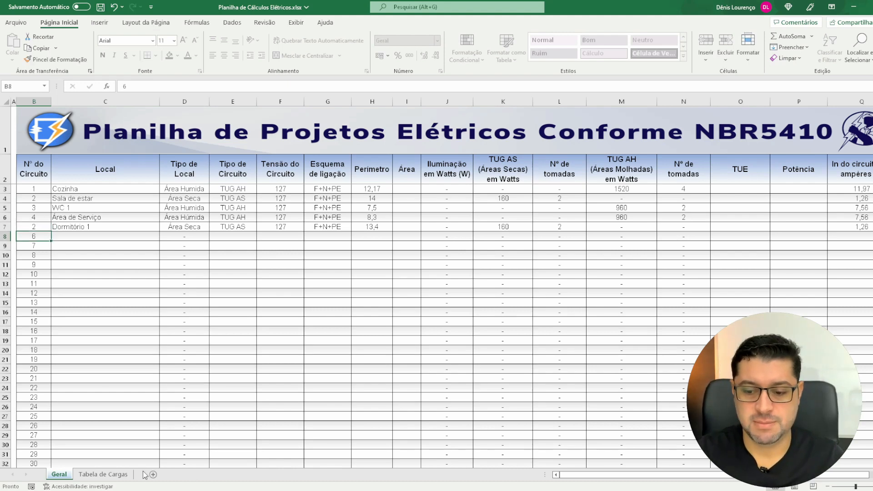
pyautogui.click(103, 474)
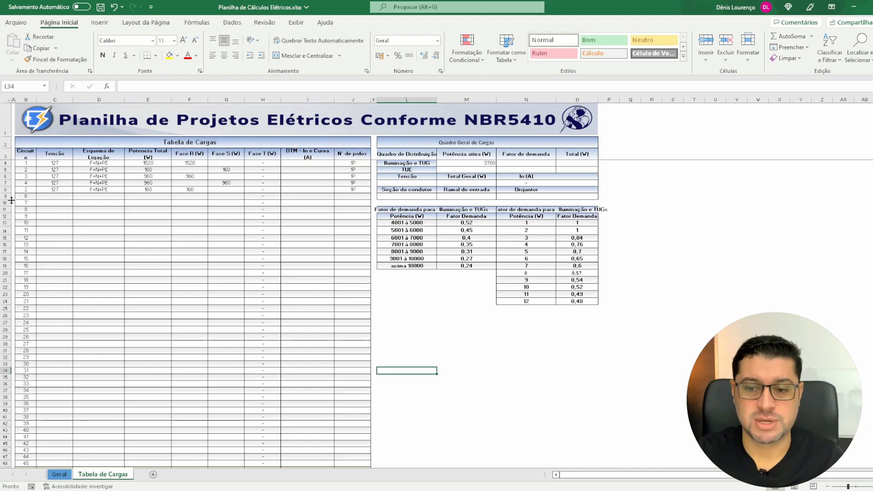
pyautogui.scroll(5, 23, 189)
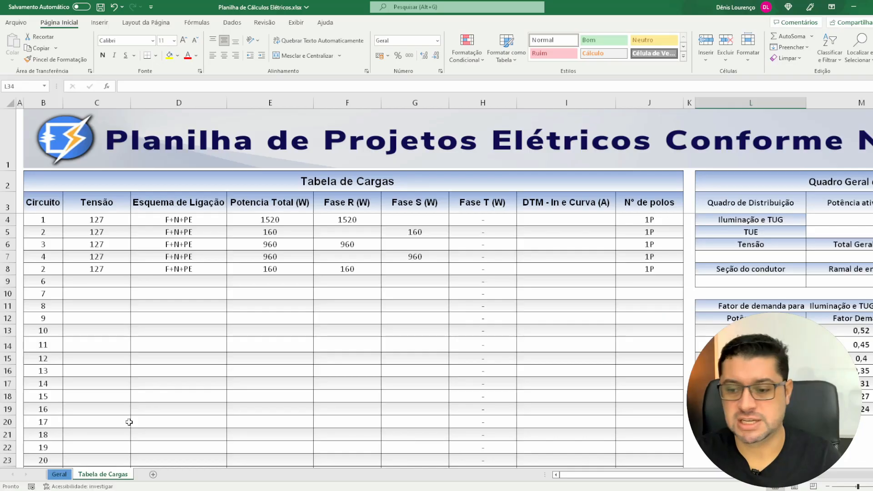
pyautogui.click(60, 474)
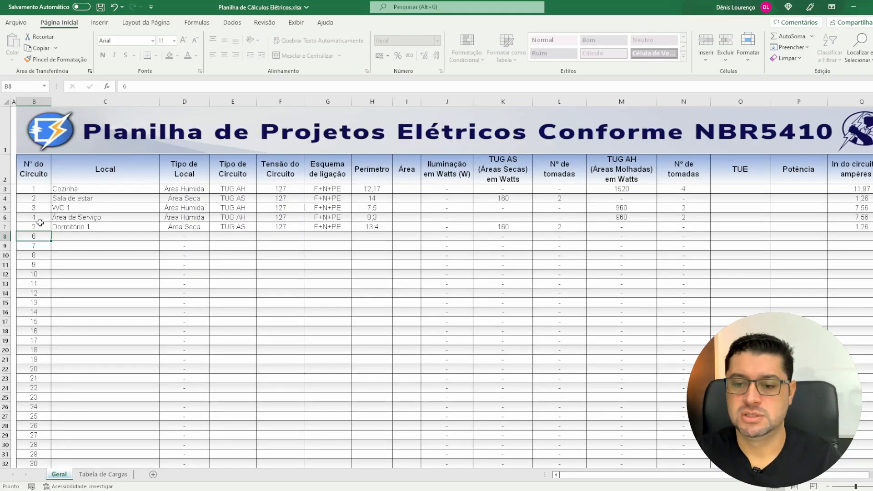
pyautogui.hotkey('ctrl', 'z')
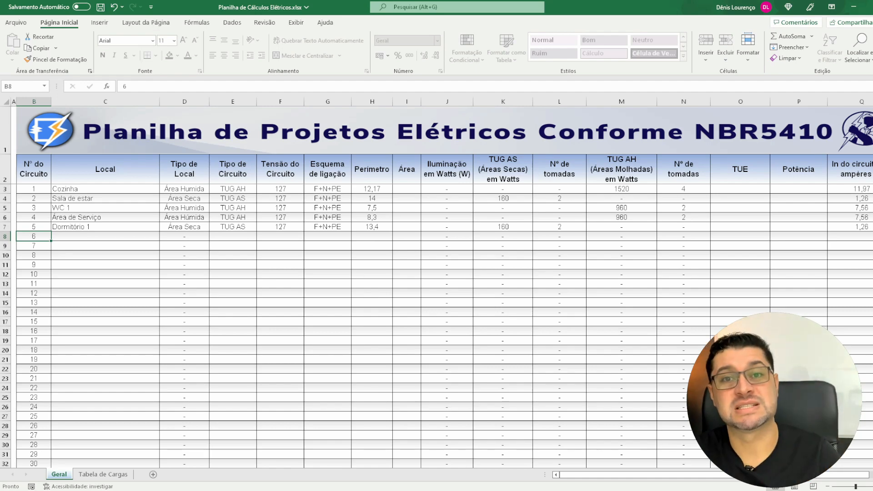
# Look up the Garagem perimeter in the AutoCAD floor plan and return to the Excel sheet.
pyautogui.hotkey('alt', 'Tab')
pyautogui.scroll(2, 486, 249)
pyautogui.moveTo(484, 249); pyautogui.dragTo(395, 278)
pyautogui.scroll(2, 395, 234)
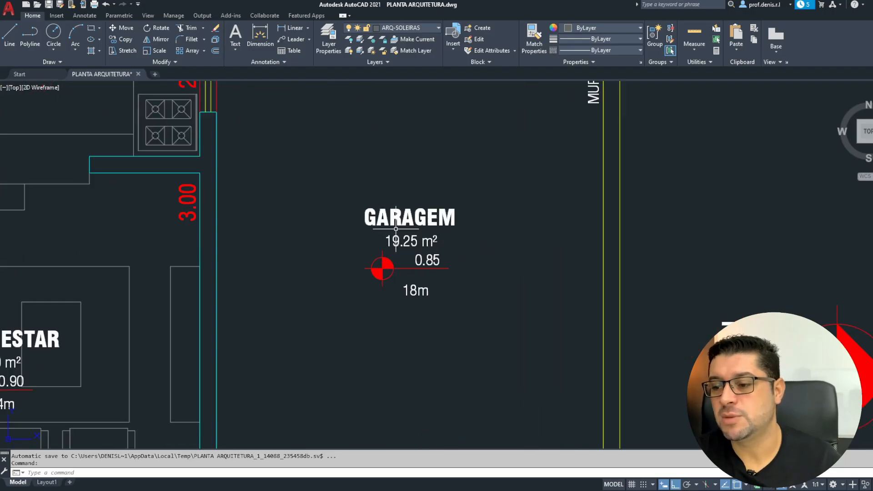
pyautogui.moveTo(416, 245); pyautogui.dragTo(369, 285)
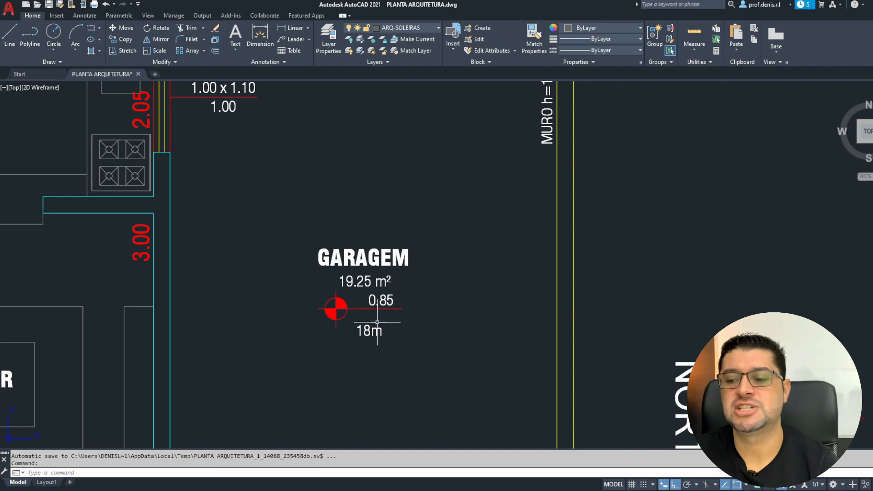
pyautogui.hotkey('alt', 'Tab')
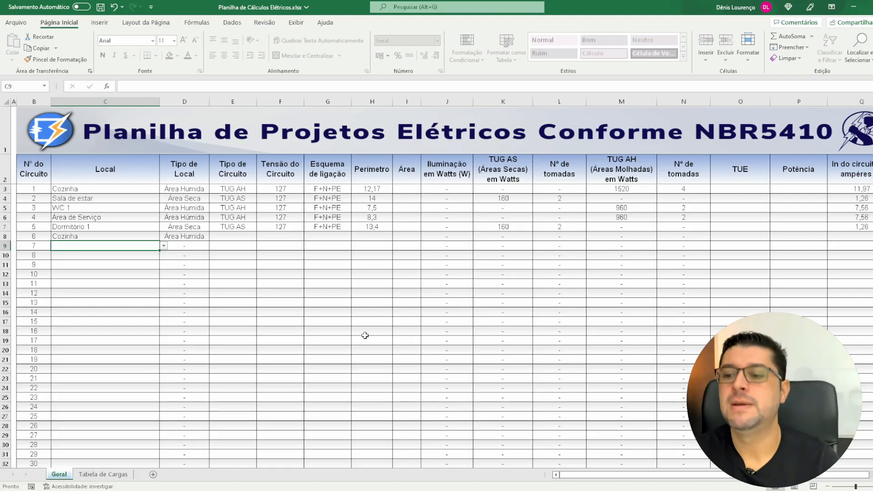
# Choose Garagem as the Local for circuit 7.
pyautogui.click(164, 245)
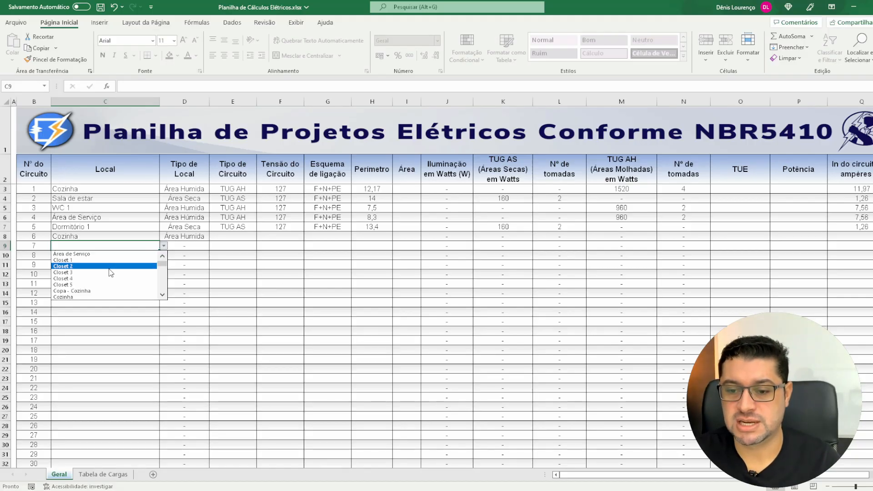
pyautogui.click(163, 295)
pyautogui.click(162, 295)
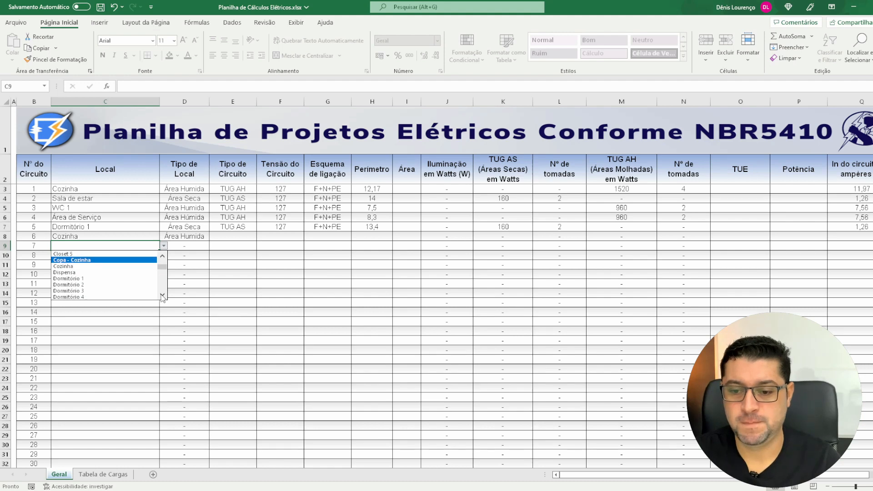
pyautogui.click(163, 295)
pyautogui.click(162, 294)
pyautogui.click(113, 285)
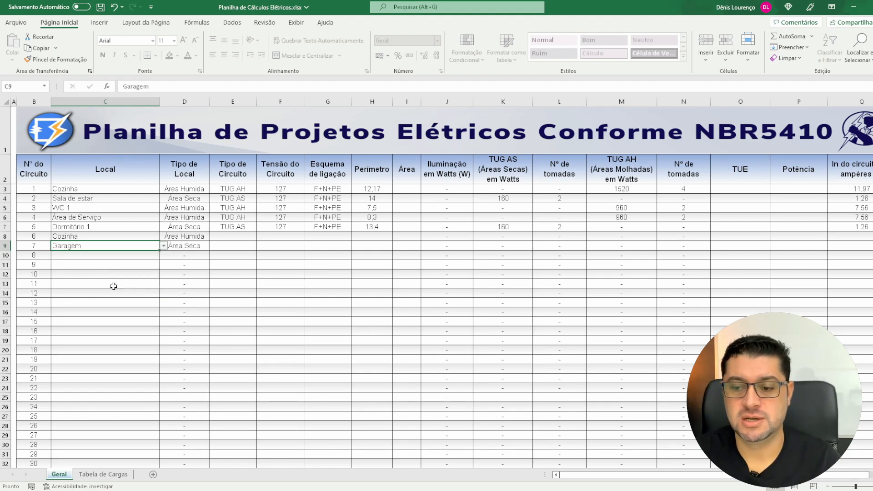
# Change circuit 6's Local to Garagem and clear the duplicate Garagem entry from circuit 7.
pyautogui.click(221, 236)
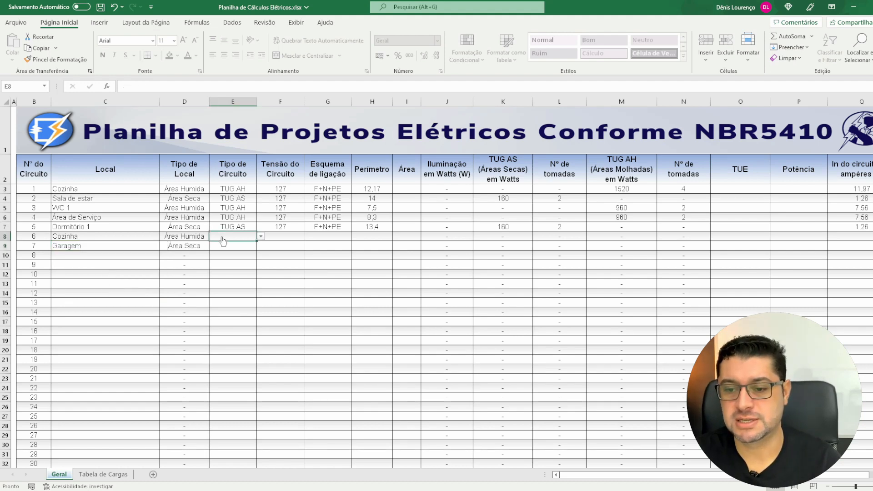
pyautogui.click(121, 237)
pyautogui.click(163, 236)
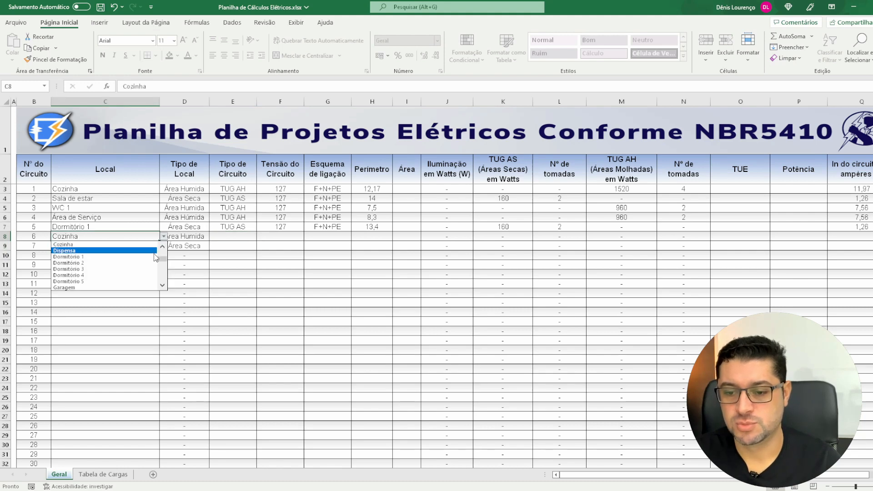
pyautogui.click(114, 284)
pyautogui.click(146, 247)
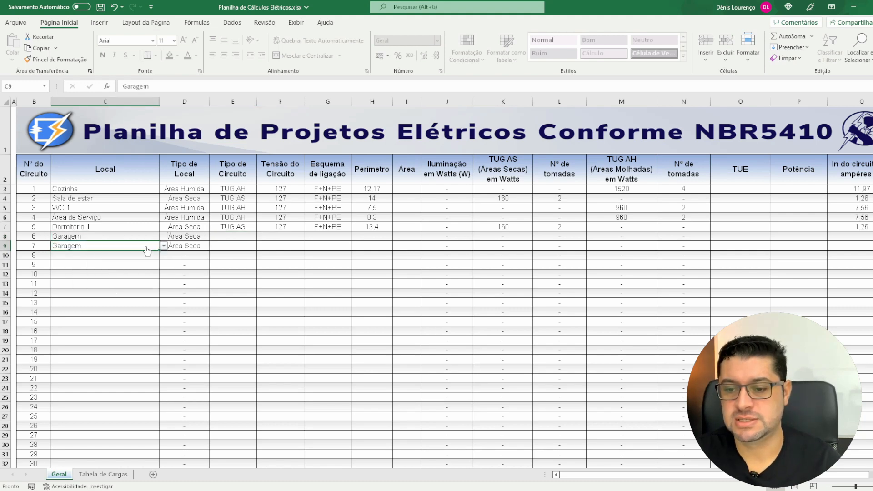
pyautogui.press('Delete')
# Set Garagem's Tipo de Circuito to TUG AS and its Tensão do Circuito to 127.
pyautogui.click(221, 234)
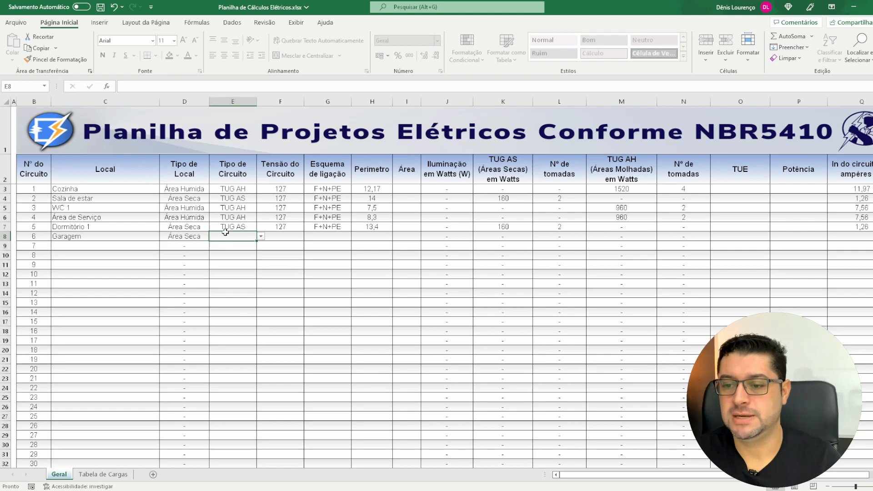
pyautogui.click(261, 236)
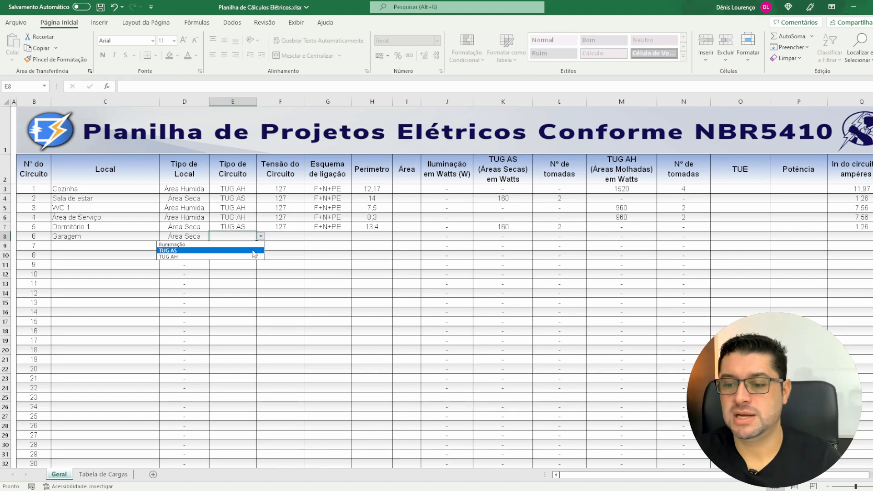
pyautogui.click(254, 250)
pyautogui.click(283, 240)
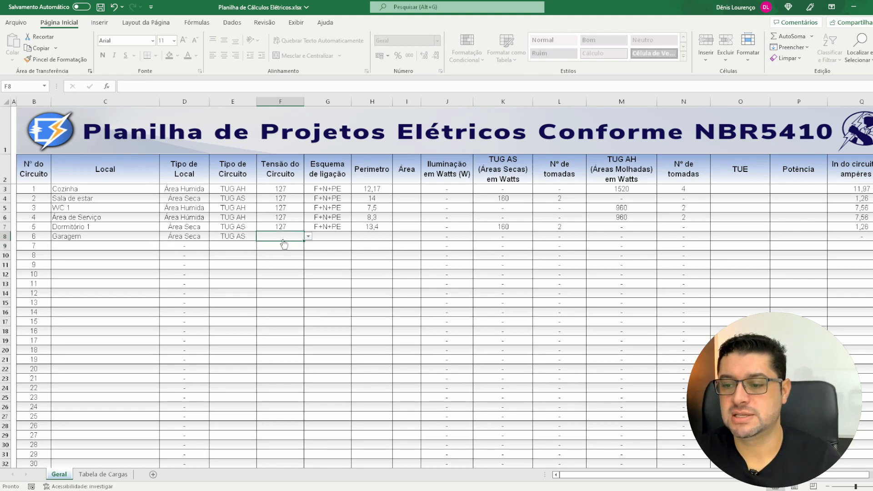
pyautogui.click(308, 236)
pyautogui.click(288, 251)
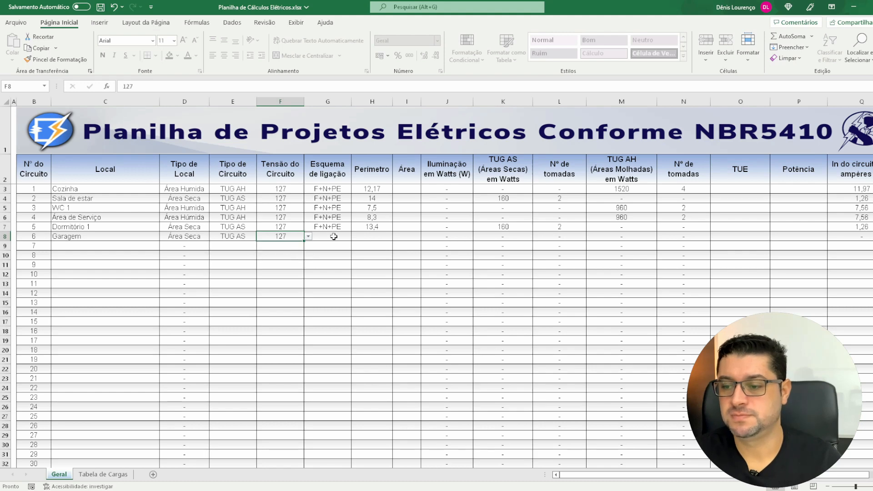
# Set Garagem's Esquema de ligação to F+N+PE and its Perímetro to 18.
pyautogui.click(334, 236)
pyautogui.click(355, 237)
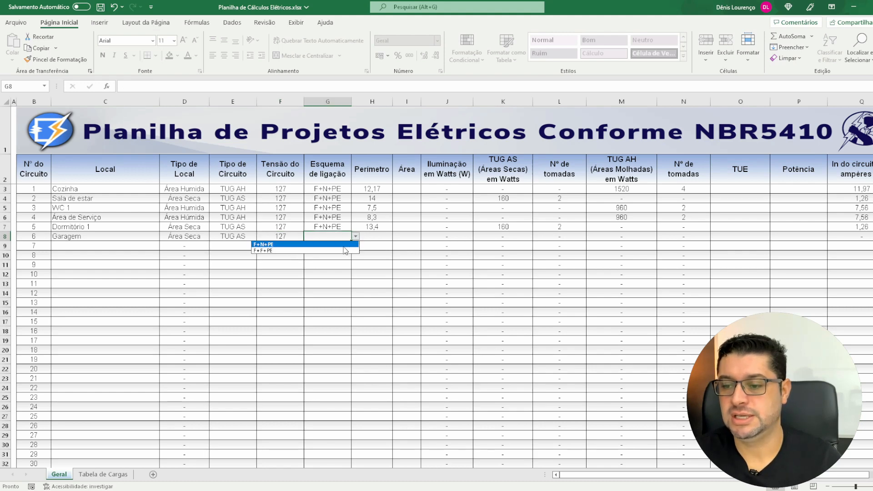
pyautogui.click(342, 245)
pyautogui.click(380, 239)
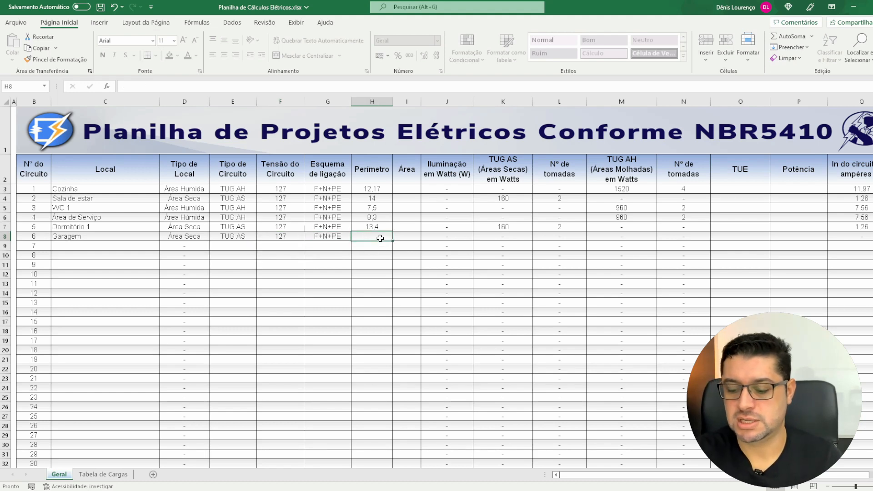
pyautogui.write('18')
pyautogui.press('Return')
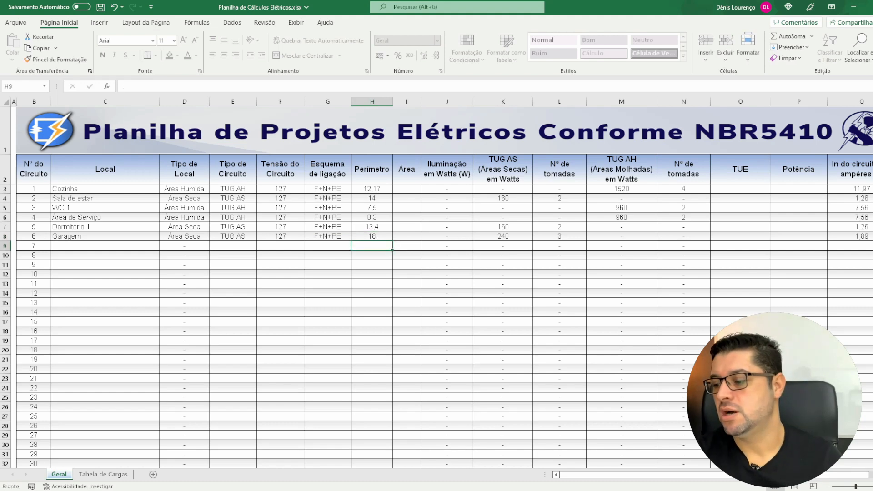
pyautogui.hscroll(1, 780, 283)
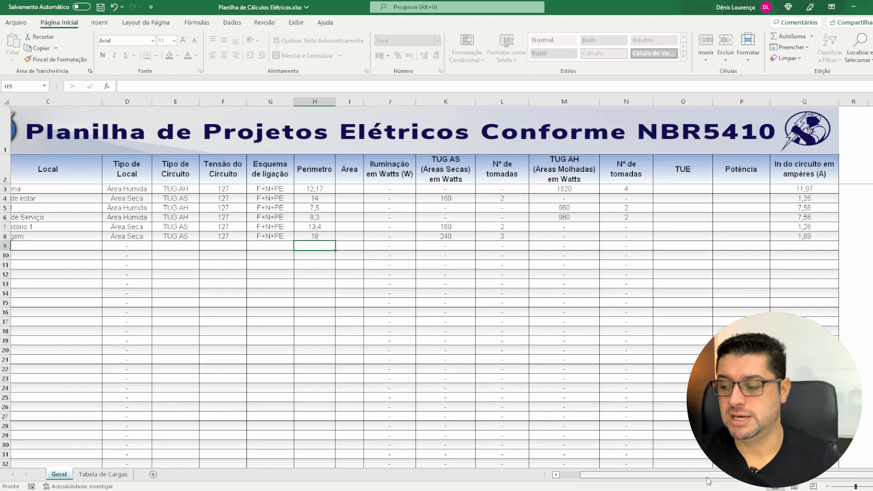
pyautogui.hscroll(-3, 707, 480)
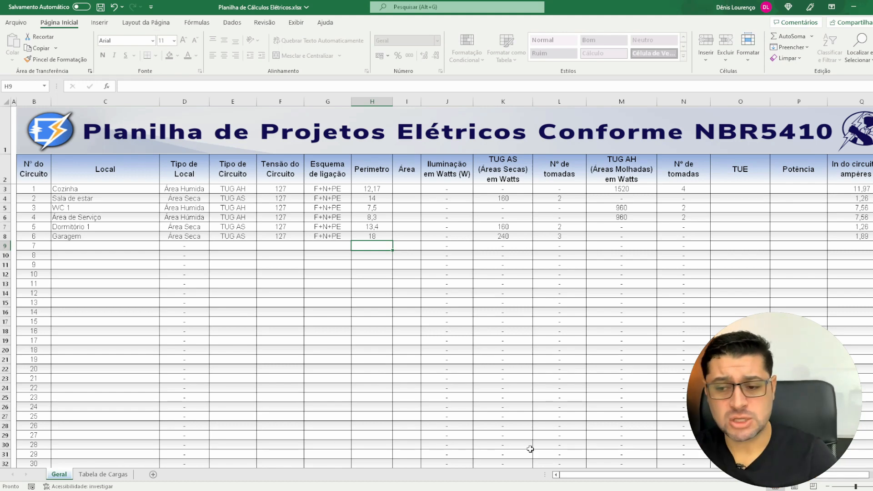
# Open the Tabela de Cargas sheet and examine the loads of circuits 1 to 6 and the phase totals in the Total row.
pyautogui.click(101, 474)
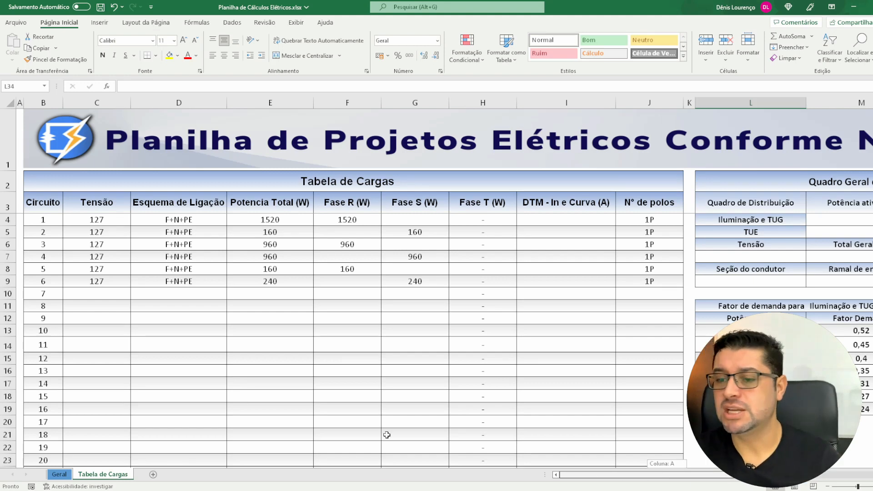
pyautogui.scroll(1, 54, 233)
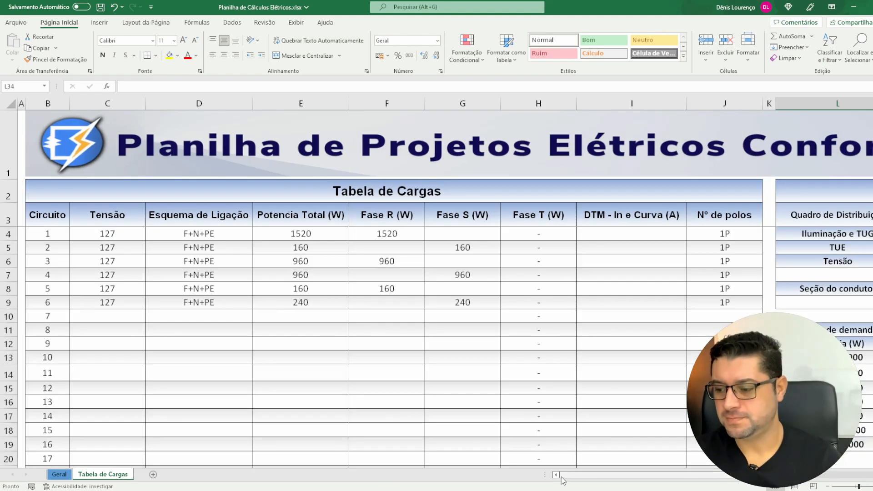
pyautogui.moveTo(562, 475); pyautogui.dragTo(557, 474)
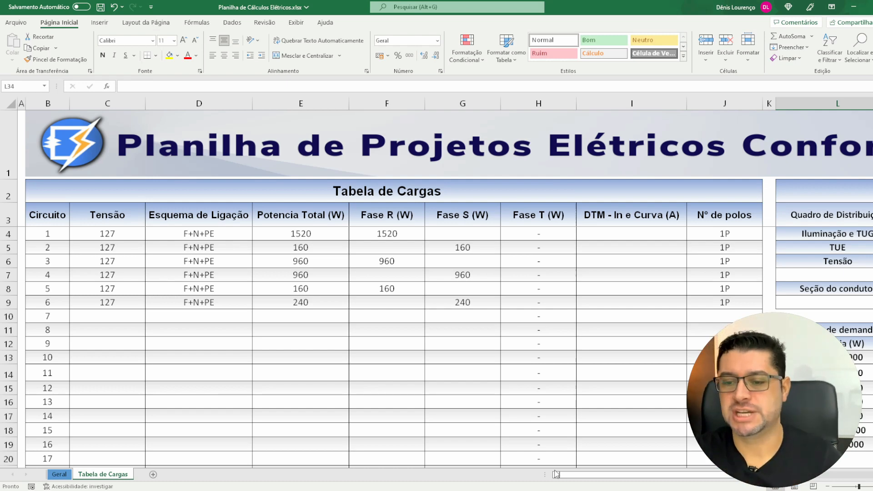
pyautogui.moveTo(60, 238); pyautogui.dragTo(55, 300)
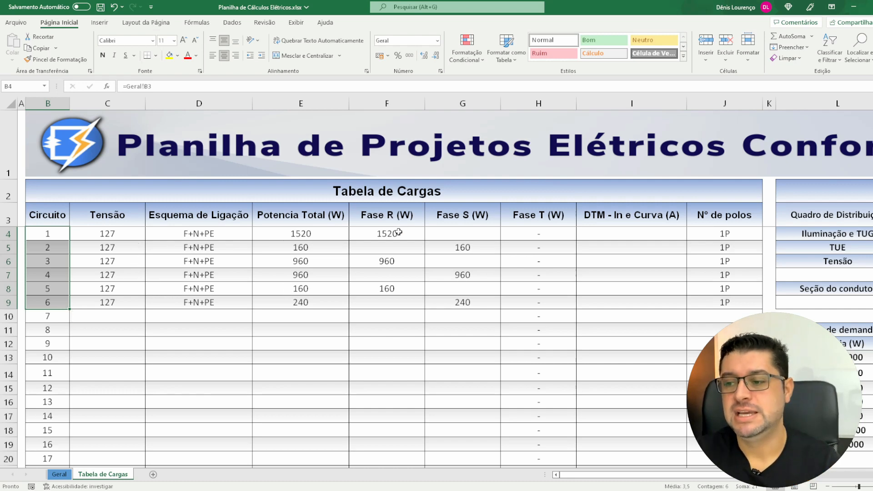
pyautogui.scroll(-8, 426, 275)
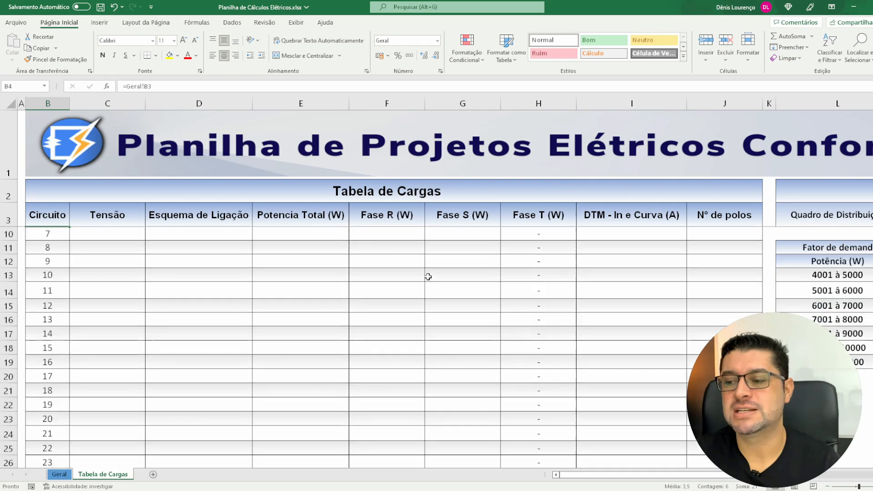
pyautogui.scroll(-7, 424, 273)
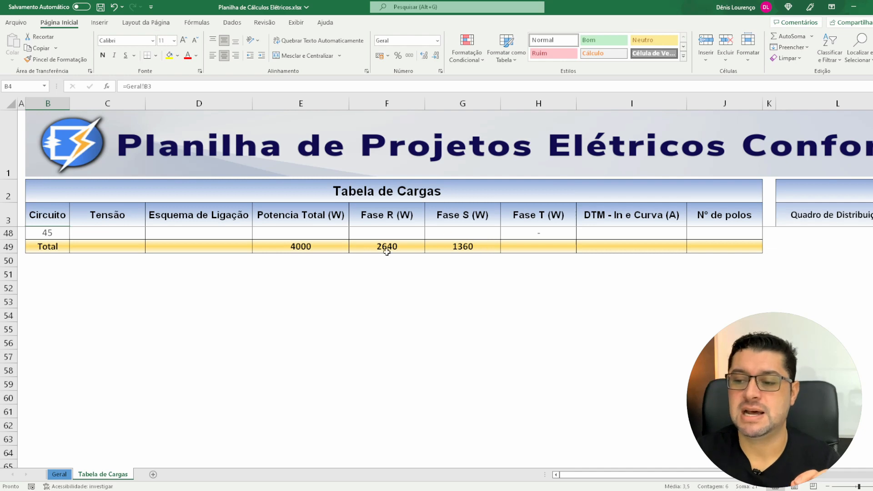
pyautogui.scroll(11, 393, 278)
pyautogui.scroll(4, 392, 278)
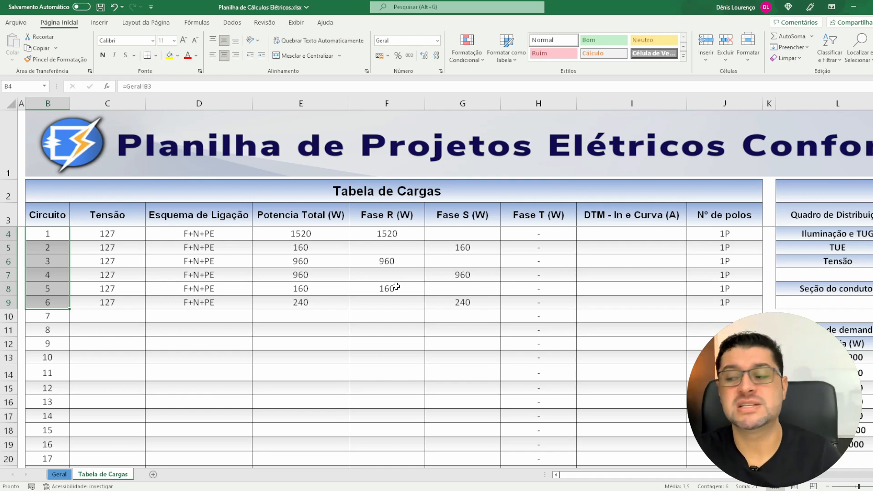
# Review the rest of the Tabela de Cargas and the Quadro Geral de Cargas with its demand factor tables.
pyautogui.moveTo(627, 480); pyautogui.dragTo(563, 475)
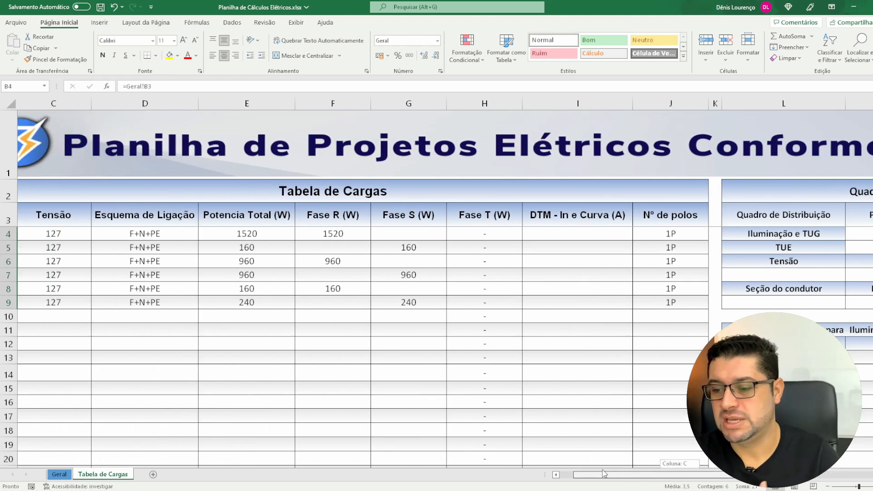
pyautogui.scroll(-9, 394, 347)
pyautogui.scroll(-2, 389, 347)
pyautogui.scroll(11, 491, 442)
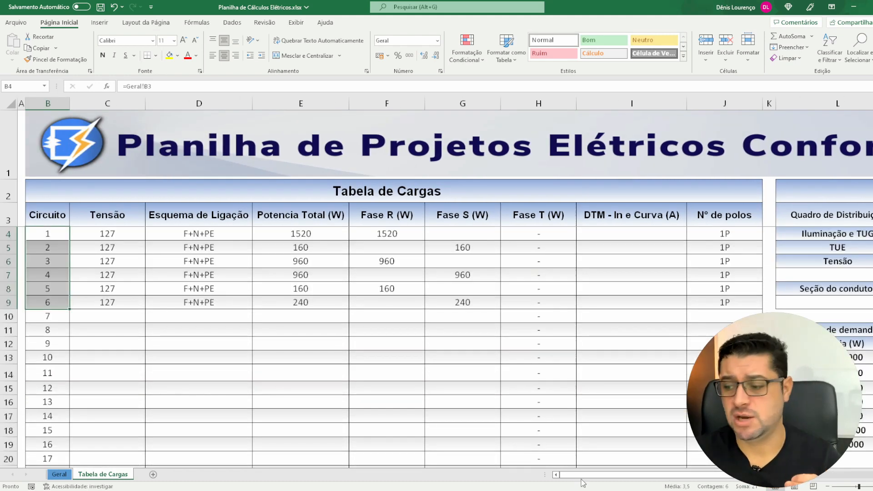
pyautogui.hscroll(5, 582, 480)
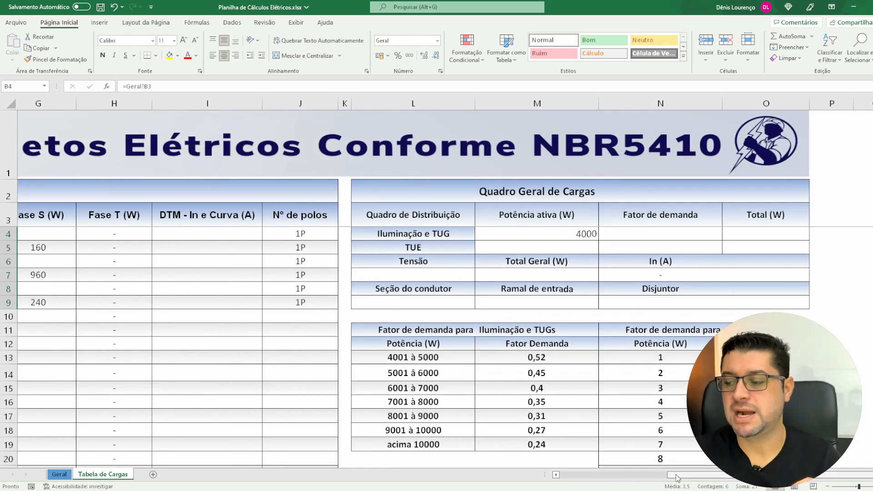
pyautogui.moveTo(680, 476); pyautogui.dragTo(558, 475)
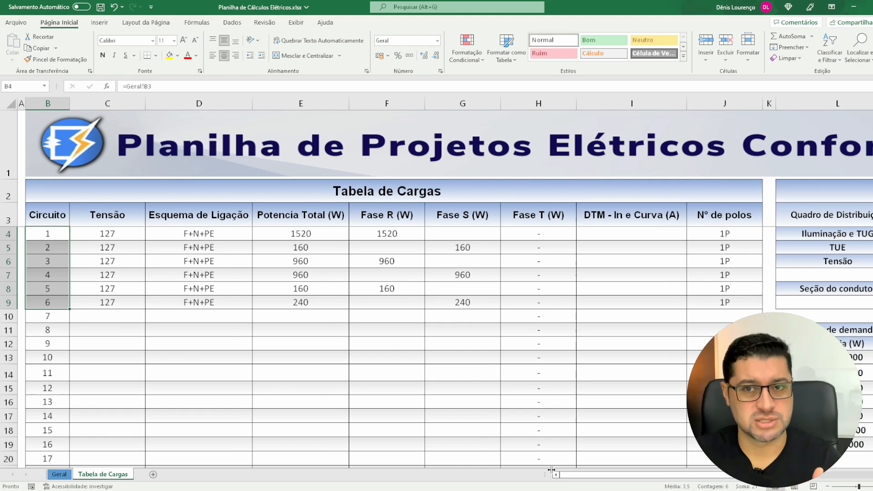